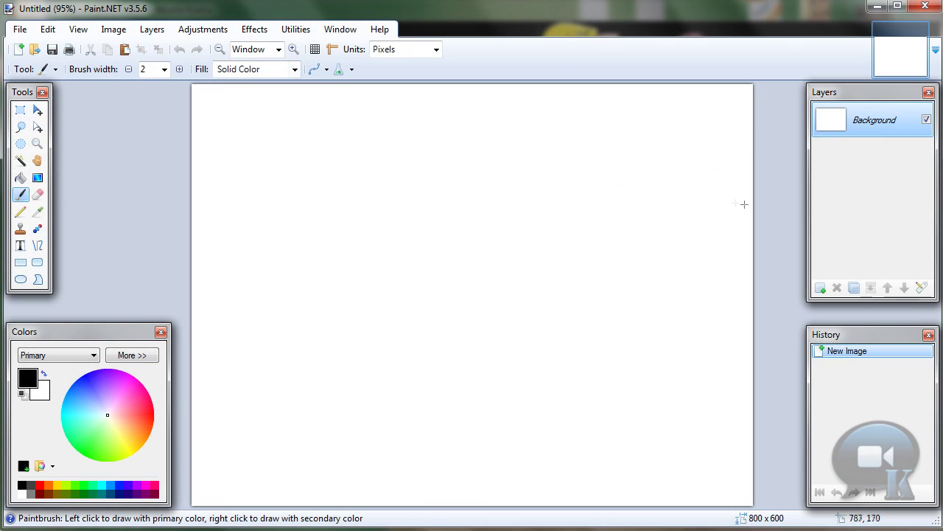
- On a new layer, type 'Glossy text by' in the Autumn font at size 72
click(821, 287)
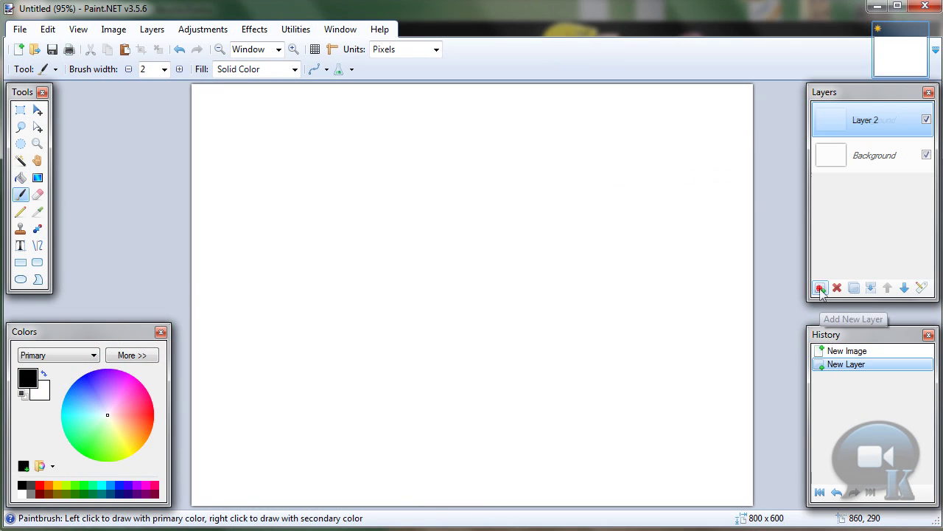
click(20, 246)
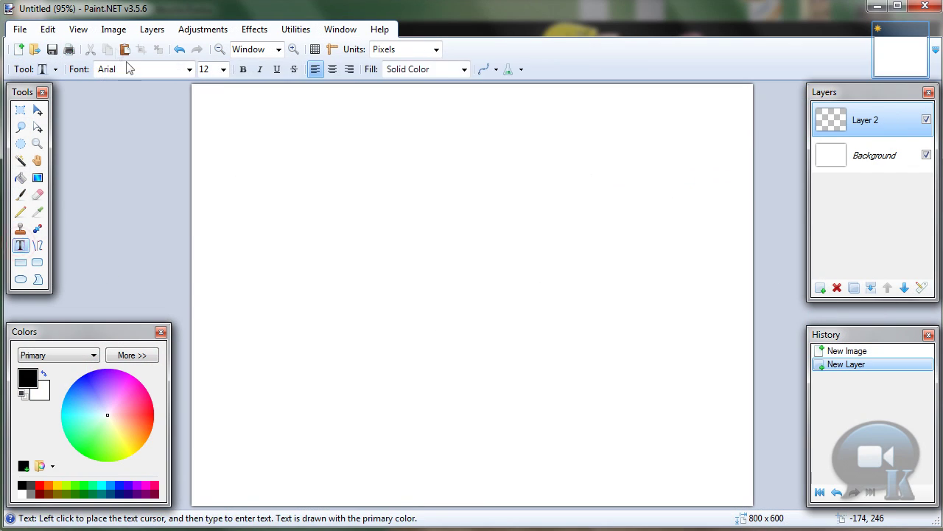
click(127, 69)
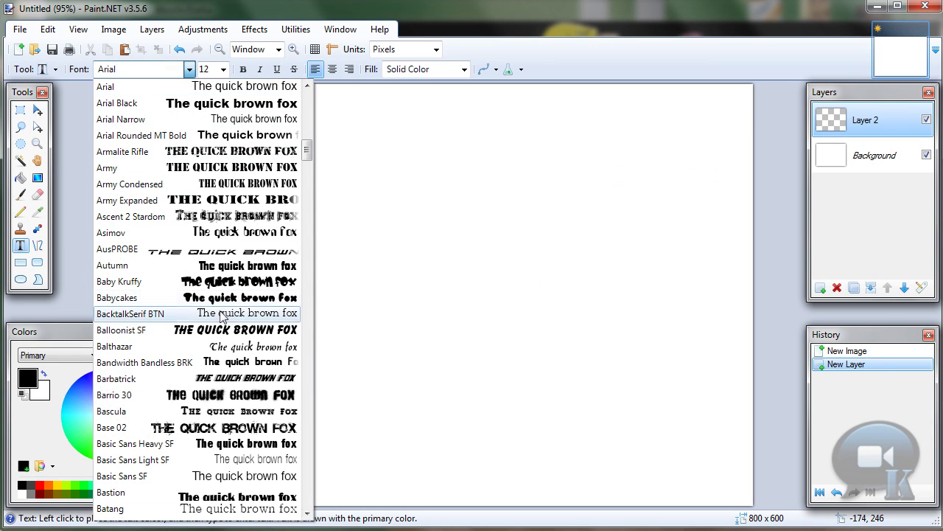
click(212, 271)
click(226, 184)
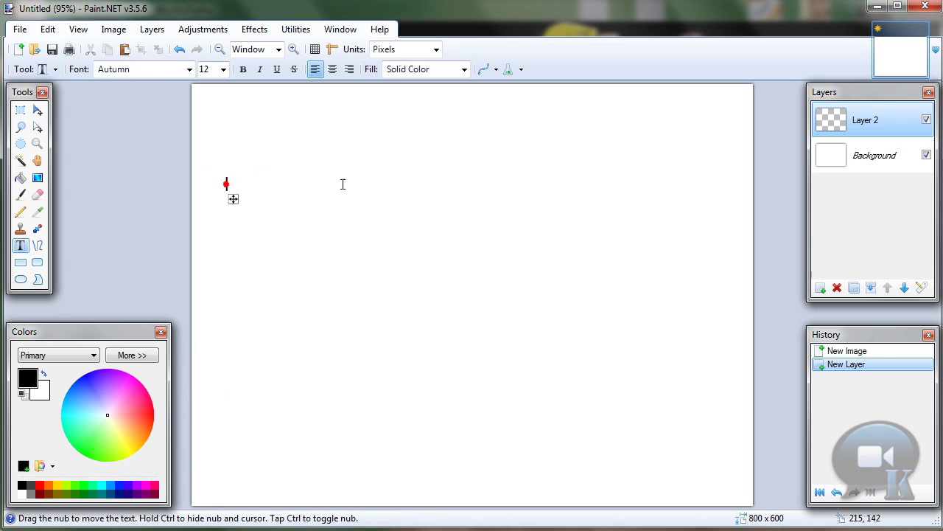
text(a)
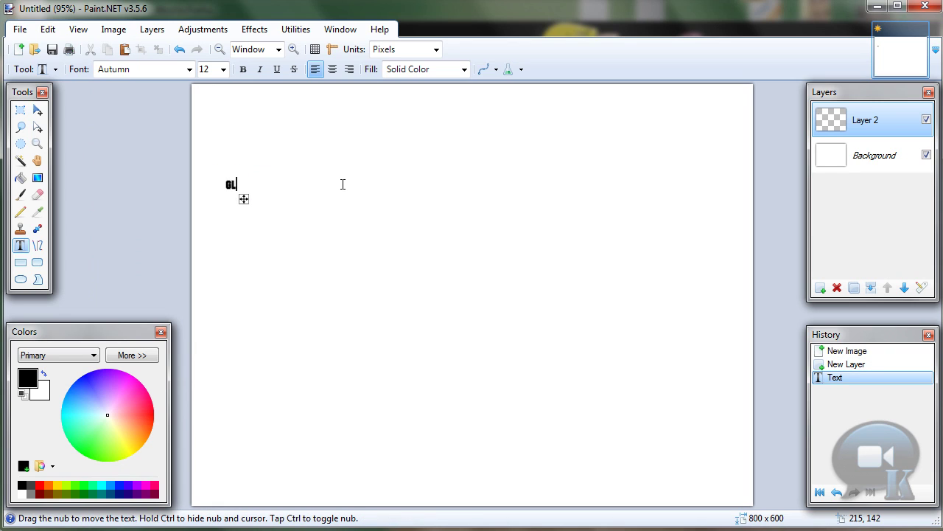
text(lossy text by)
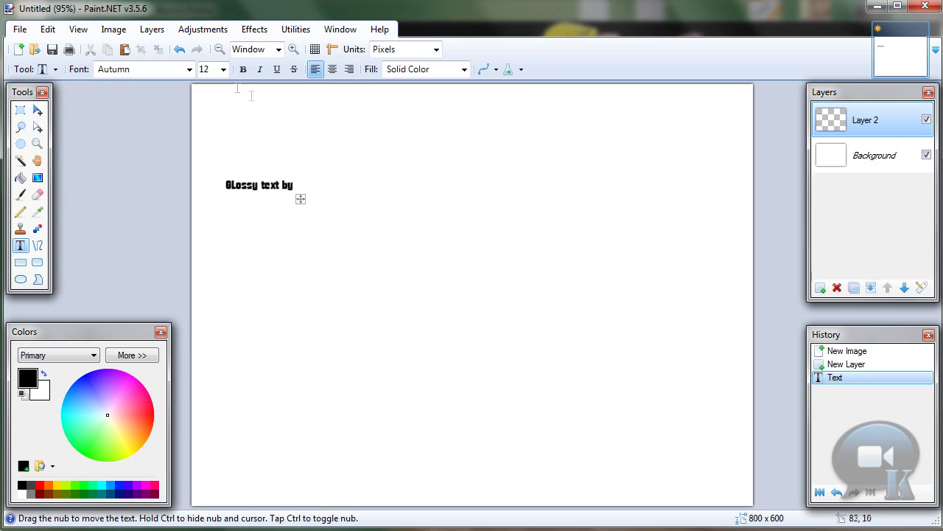
click(223, 69)
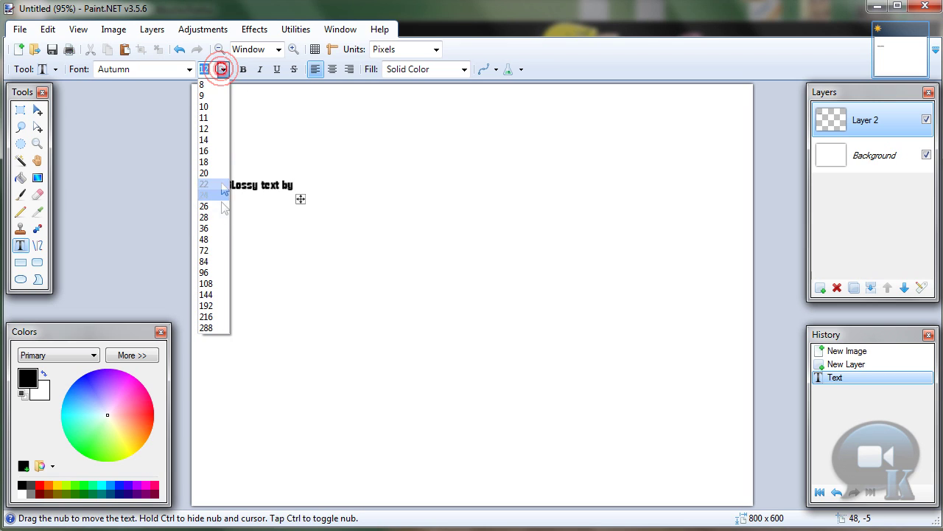
click(210, 250)
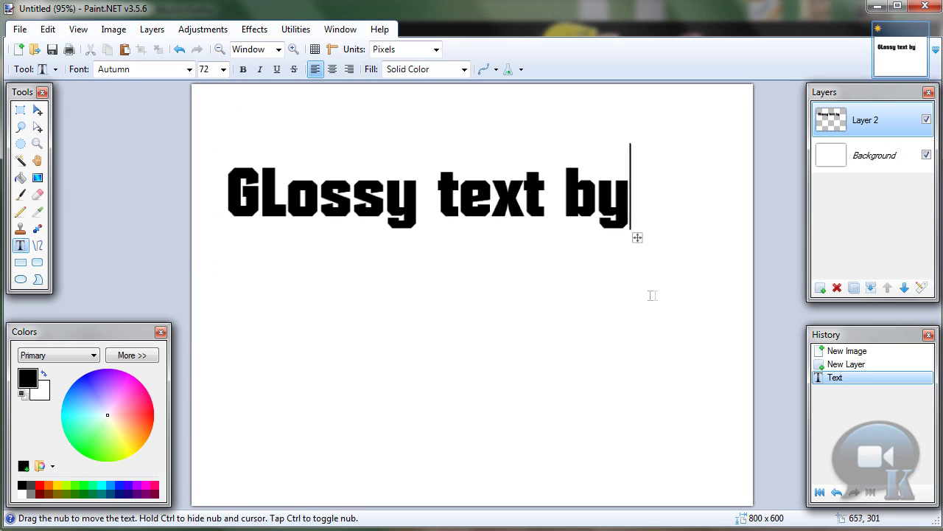
- Fix the wrongly capitalised letter, enlarge the text to size 84, nudge it into place and commit
click(317, 195)
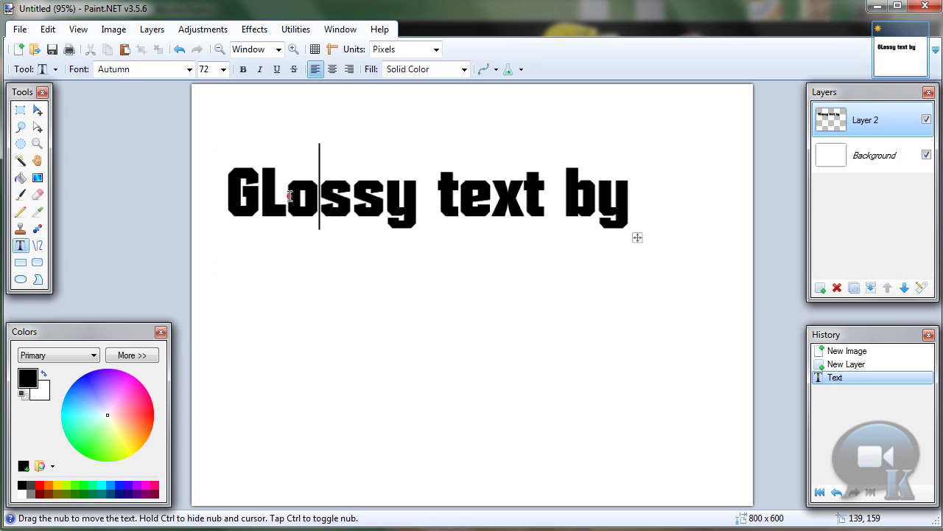
click(295, 195)
key(BackSpace)
text(l)
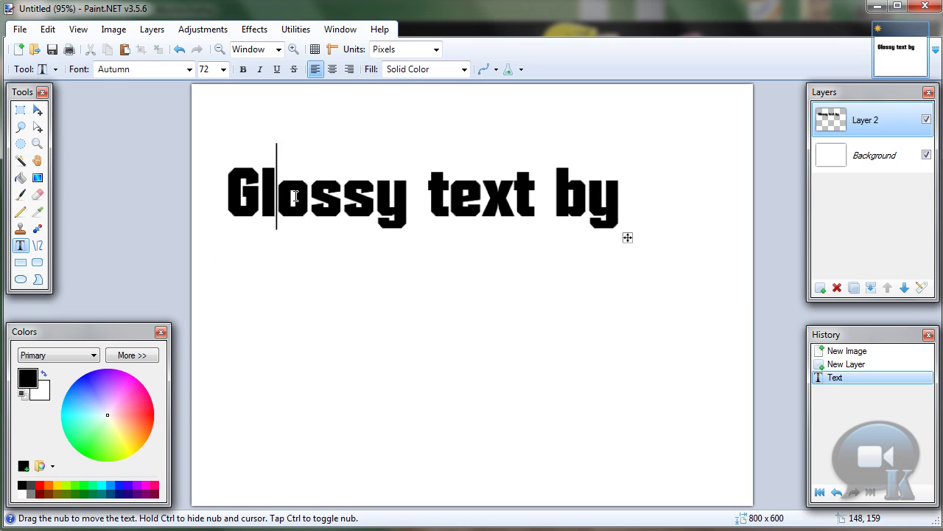
click(223, 69)
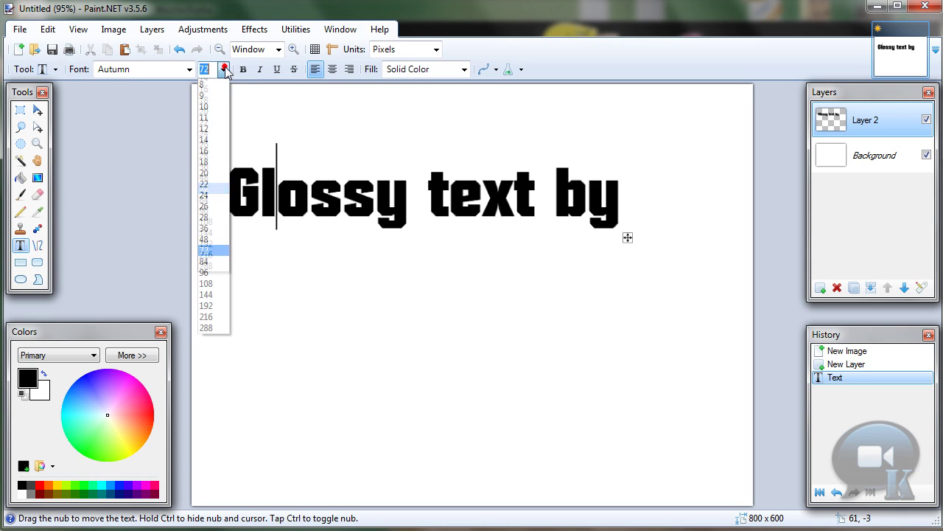
click(204, 253)
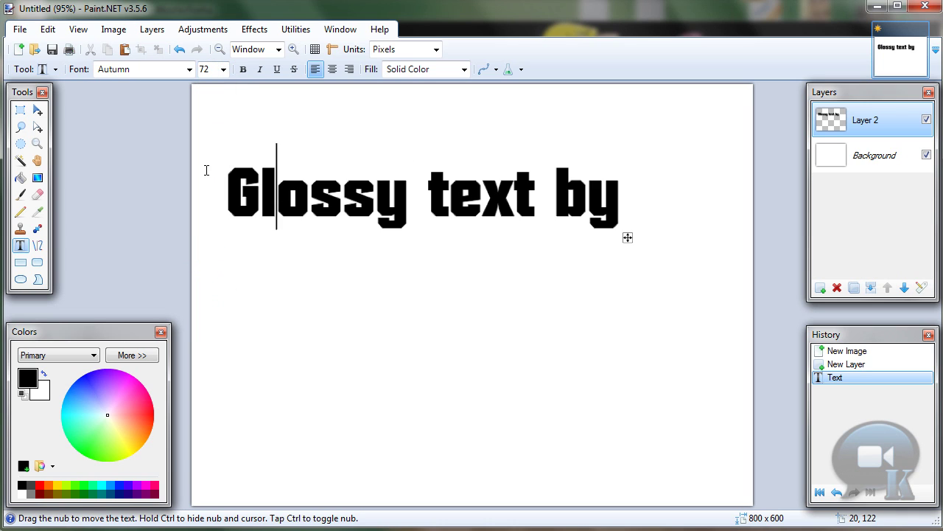
click(223, 69)
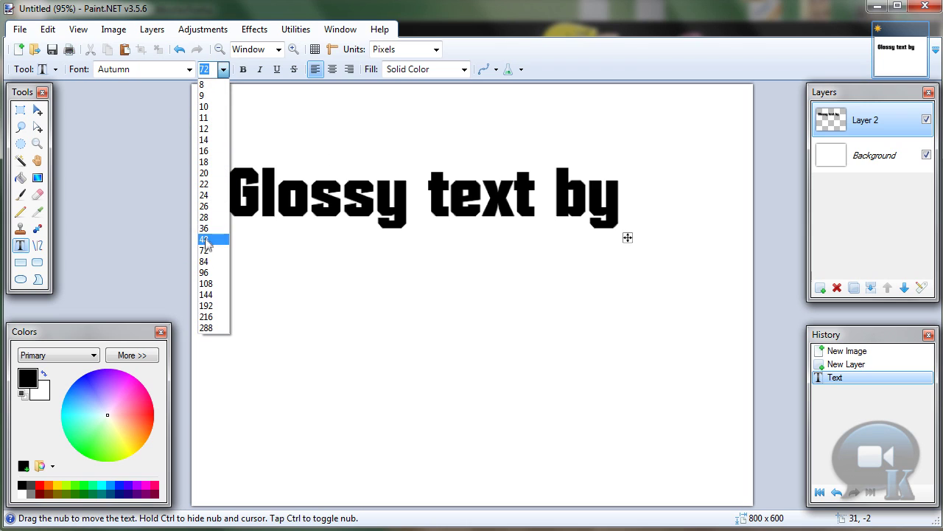
click(208, 261)
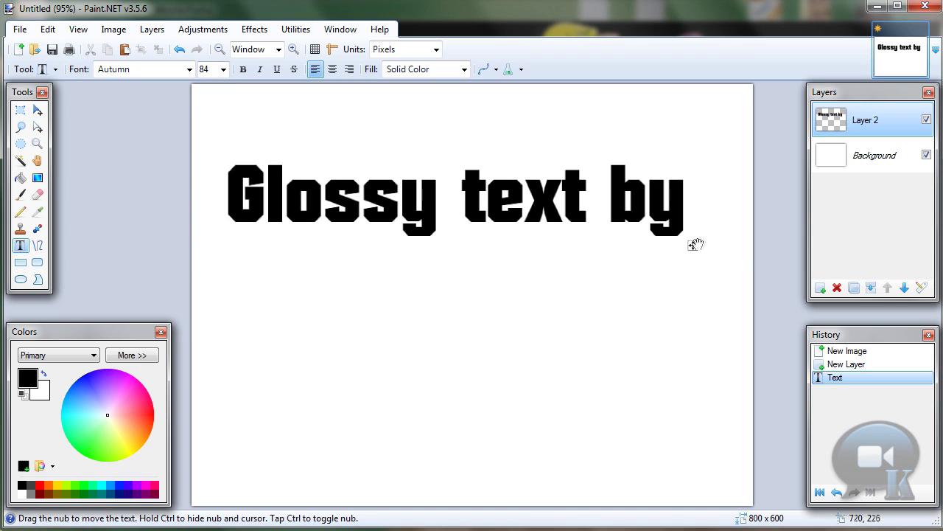
drag(693, 244, 692, 244)
click(696, 212)
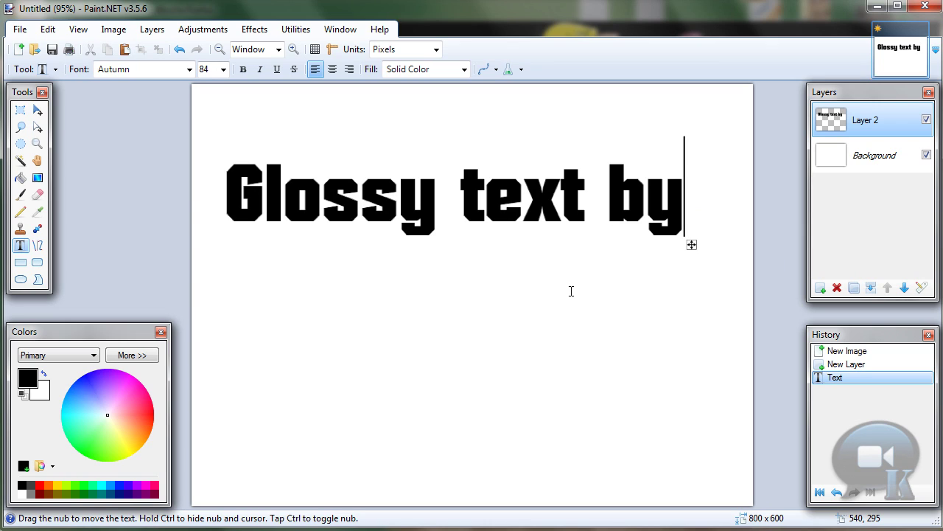
key(Escape)
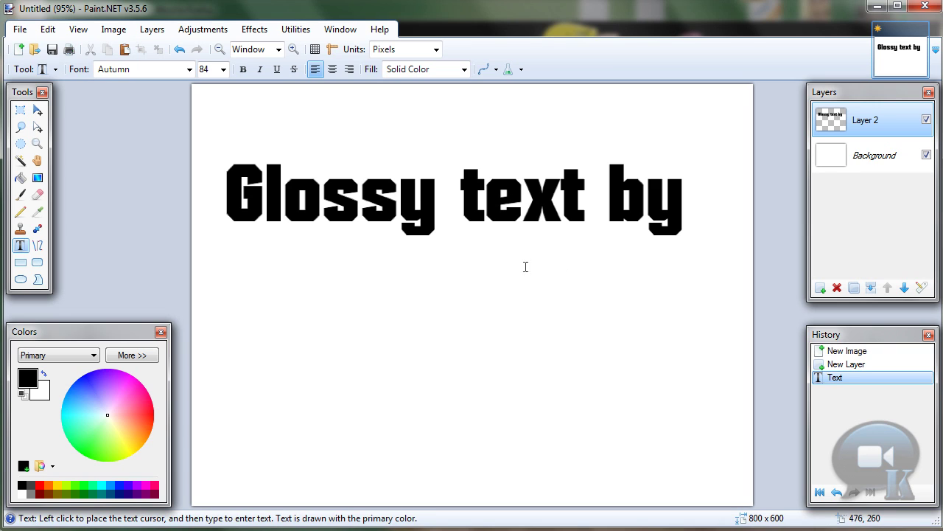
- Type the author's username as a second line and drag it beneath 'Glossy text by'
click(482, 285)
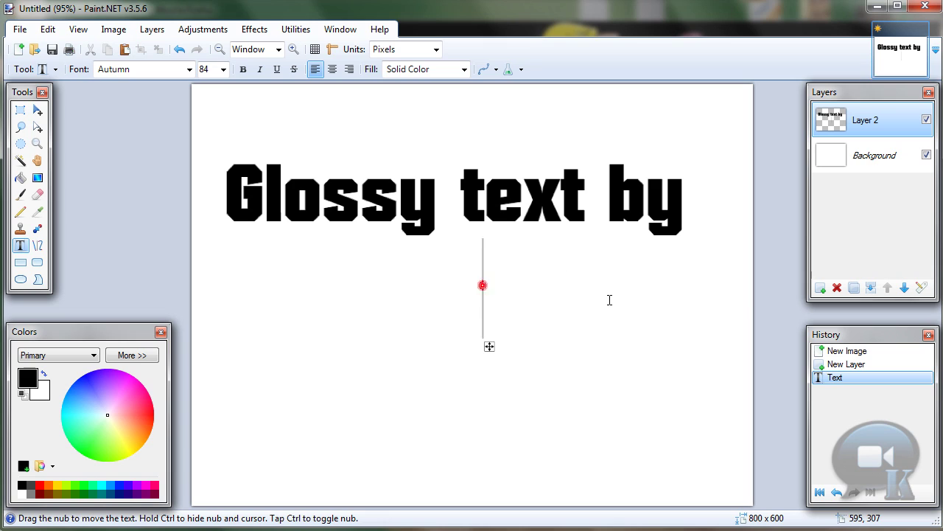
text(Kaunas)
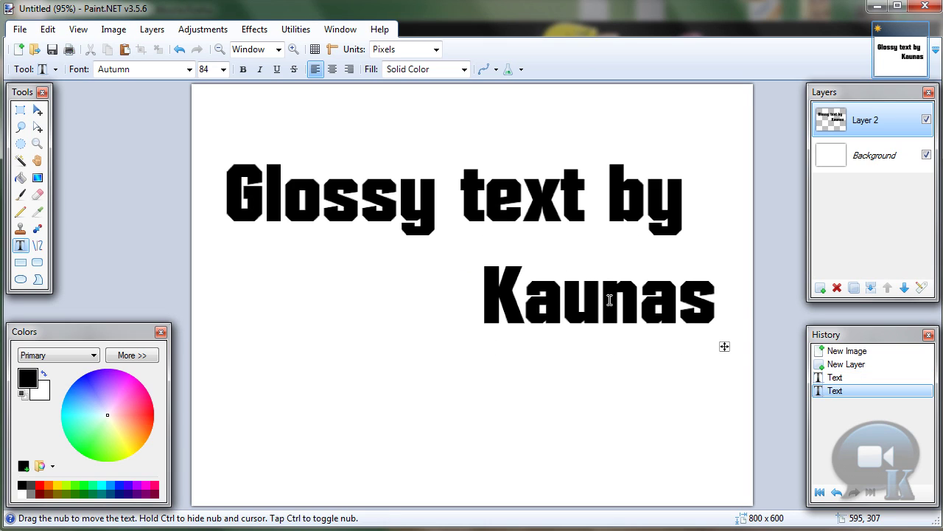
text(163)
drag(746, 346, 651, 338)
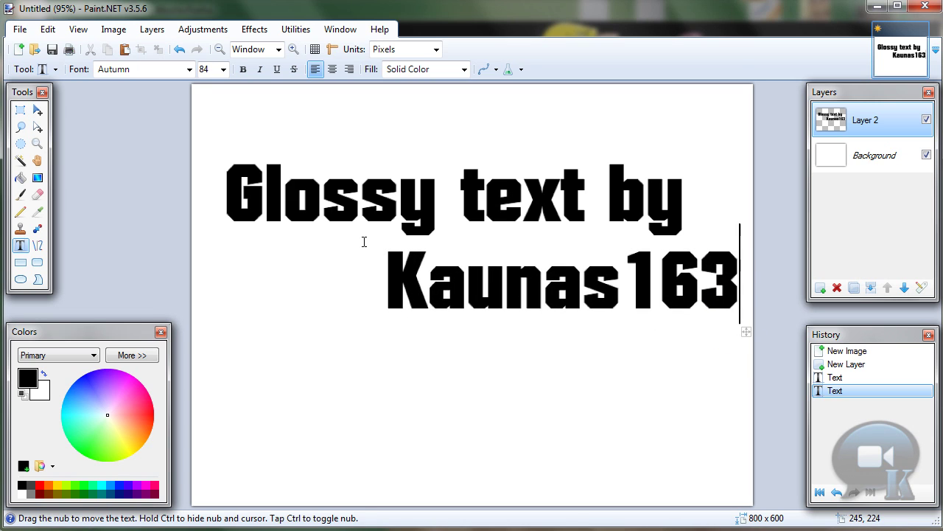
click(21, 111)
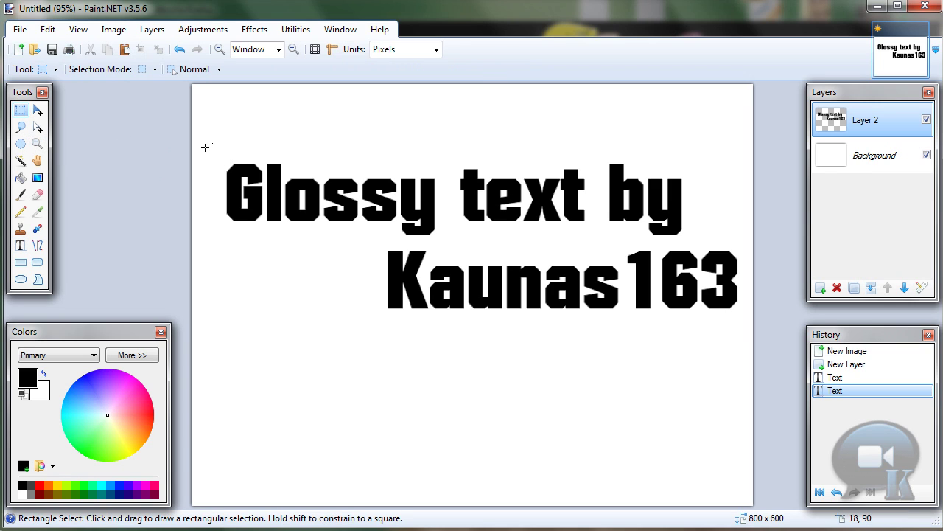
- Box-select the first line, then Magic Wand in Intersect mode to keep only its letters
drag(205, 148, 718, 249)
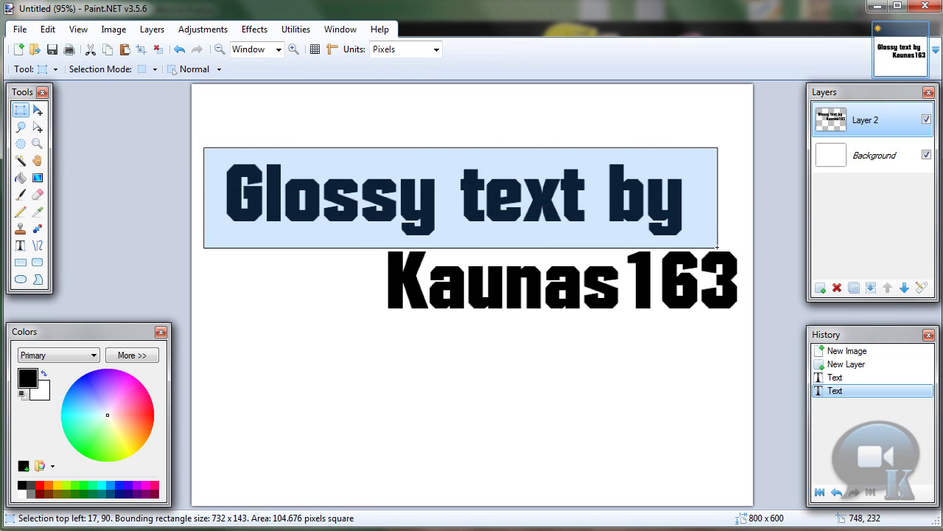
click(20, 162)
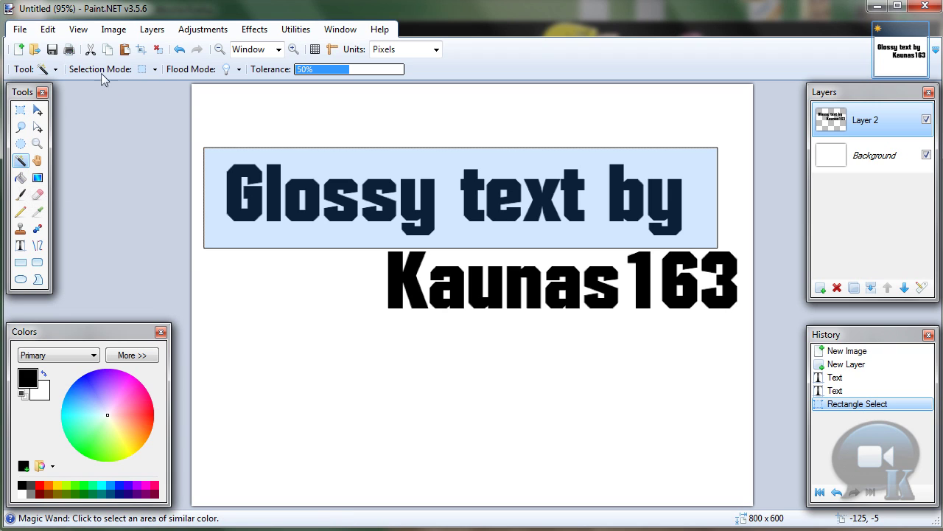
click(156, 70)
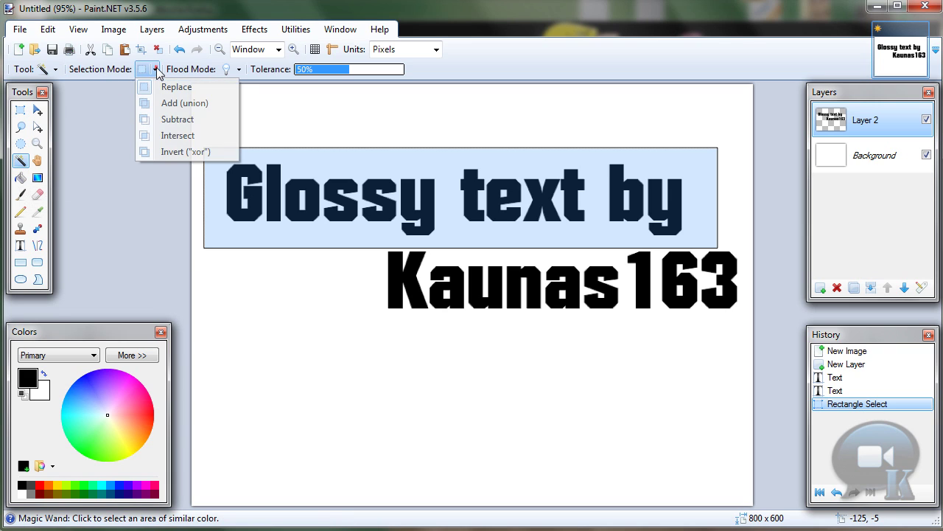
click(167, 136)
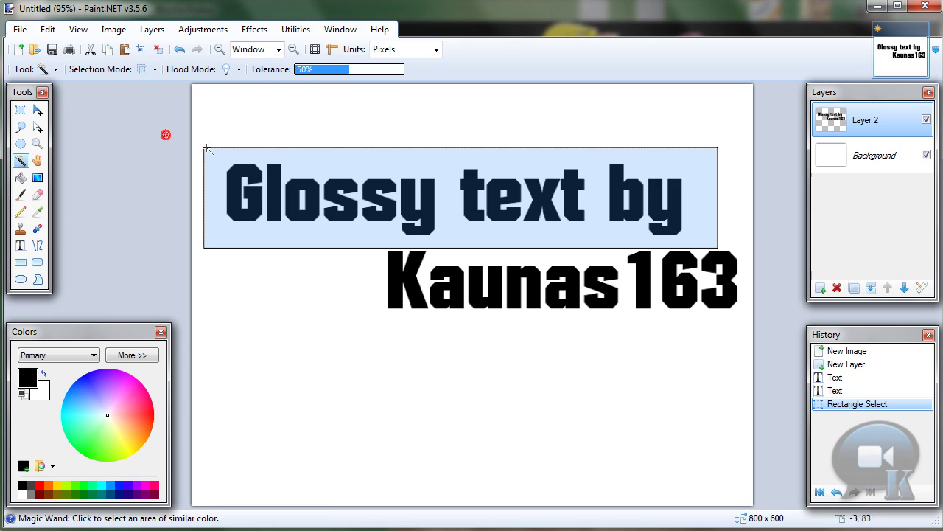
click(233, 191)
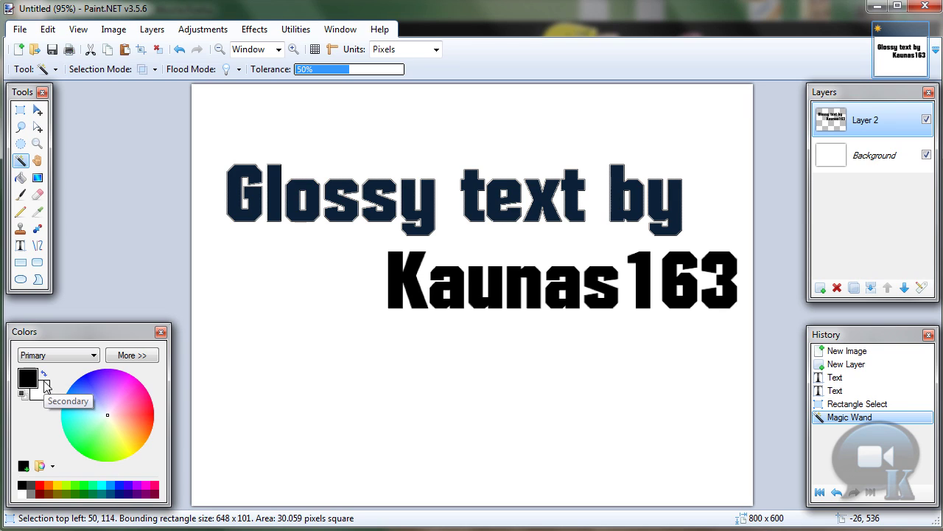
- Set light blue as primary and dark navy as secondary, then drag a gradient upward through the first line
click(111, 486)
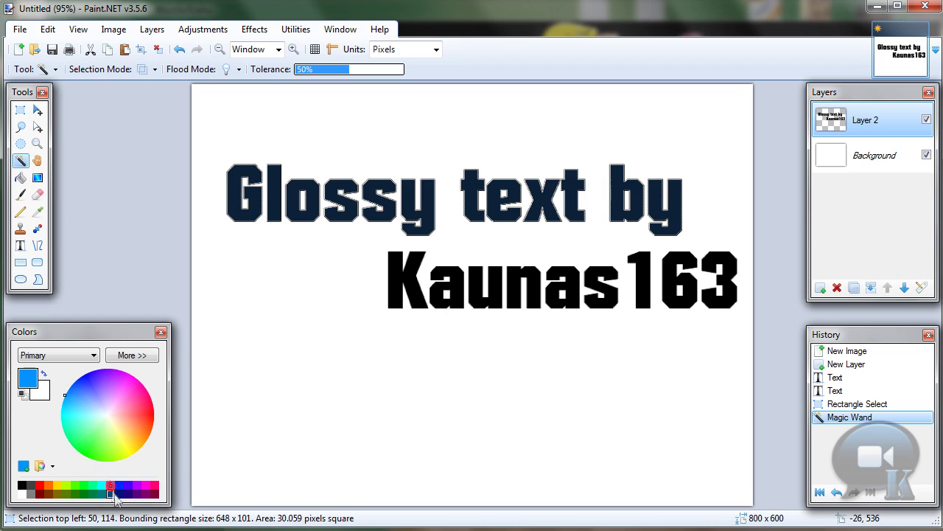
right_click(118, 495)
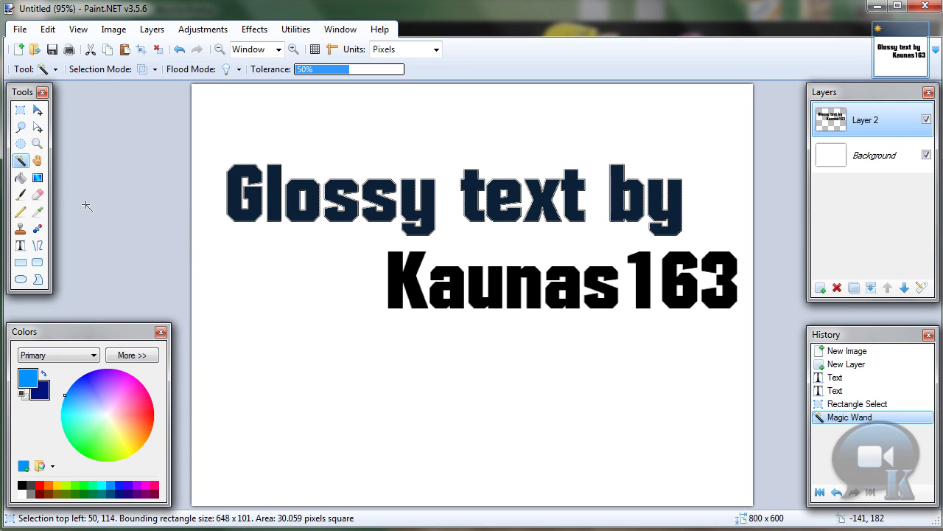
click(35, 180)
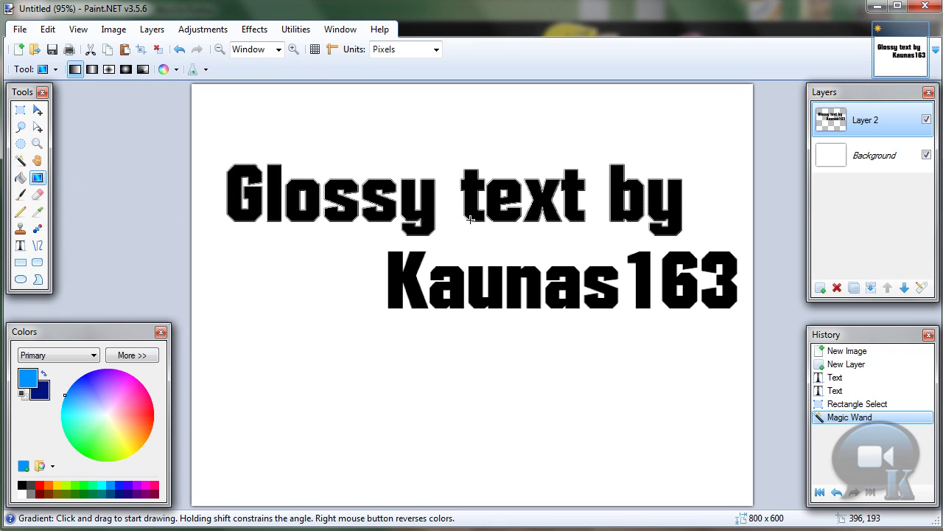
drag(470, 219, 470, 178)
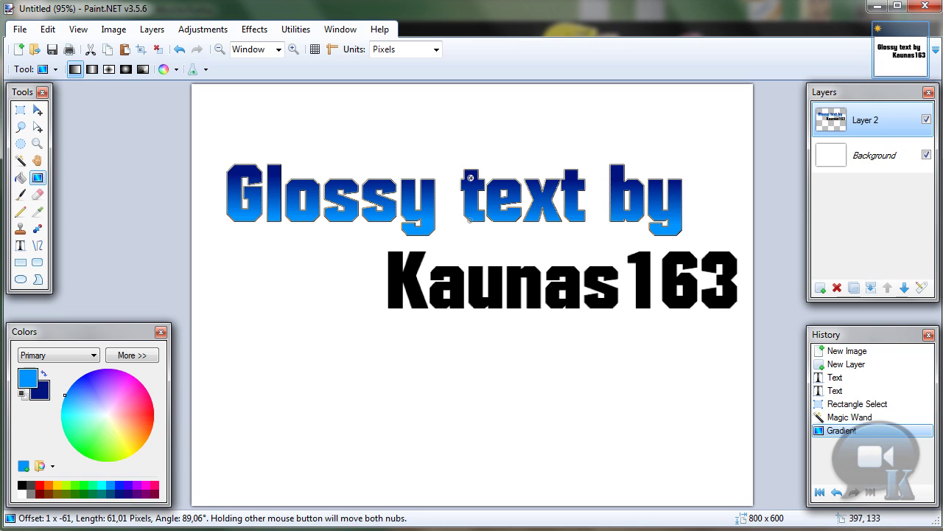
- On a new layer, draw a filled white ellipse covering the top half of the first line
click(820, 288)
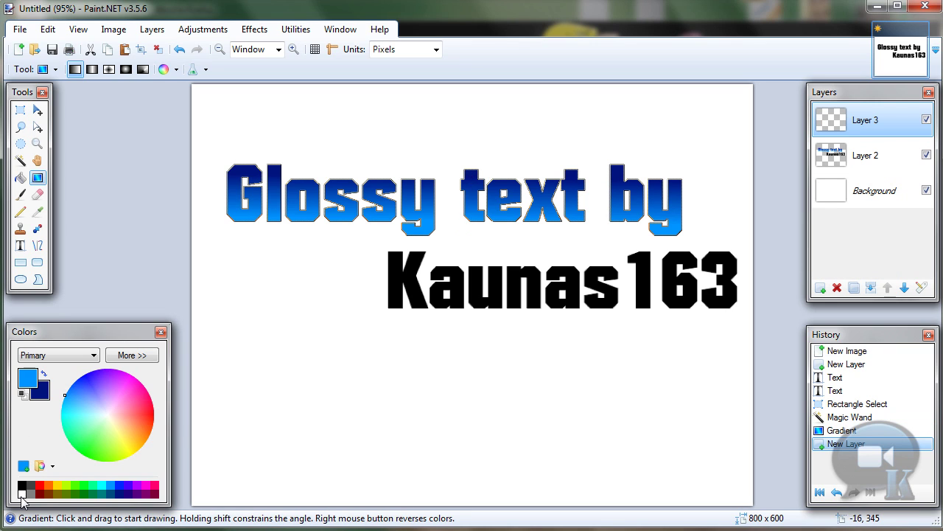
click(21, 494)
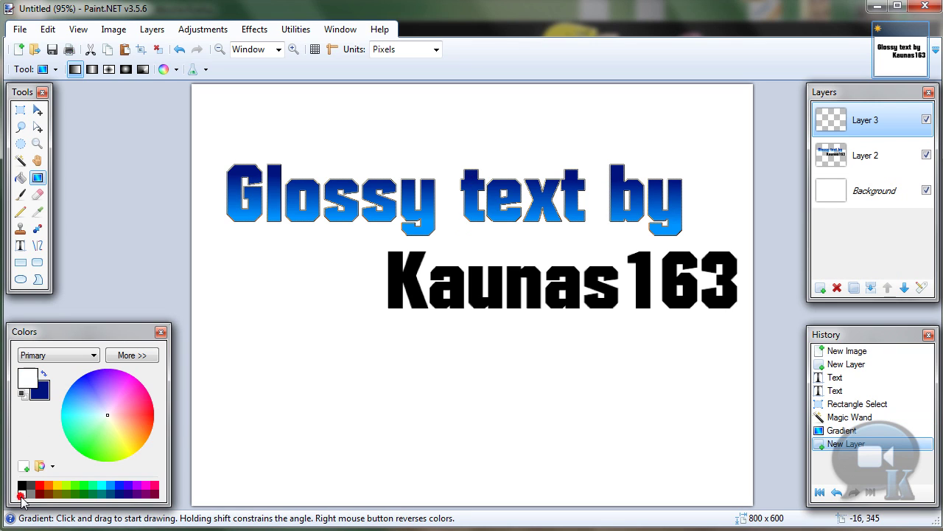
click(20, 280)
click(85, 70)
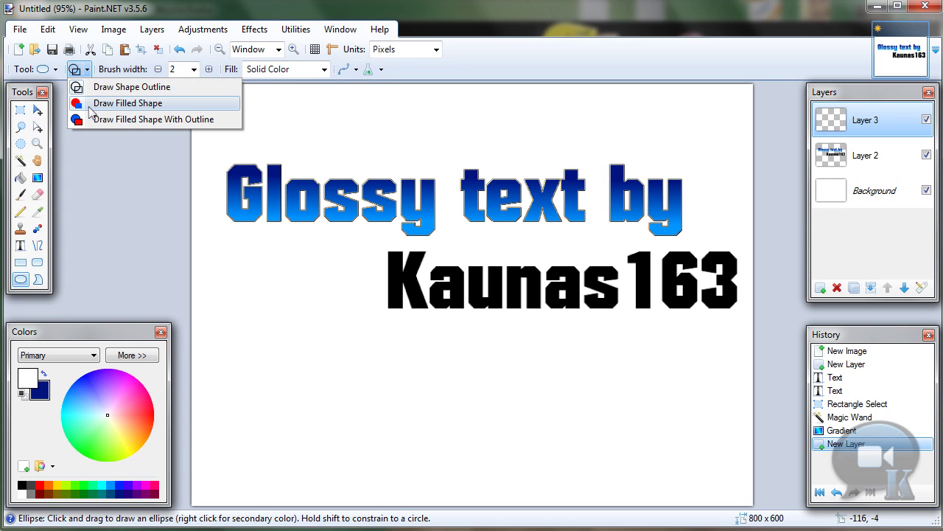
click(147, 103)
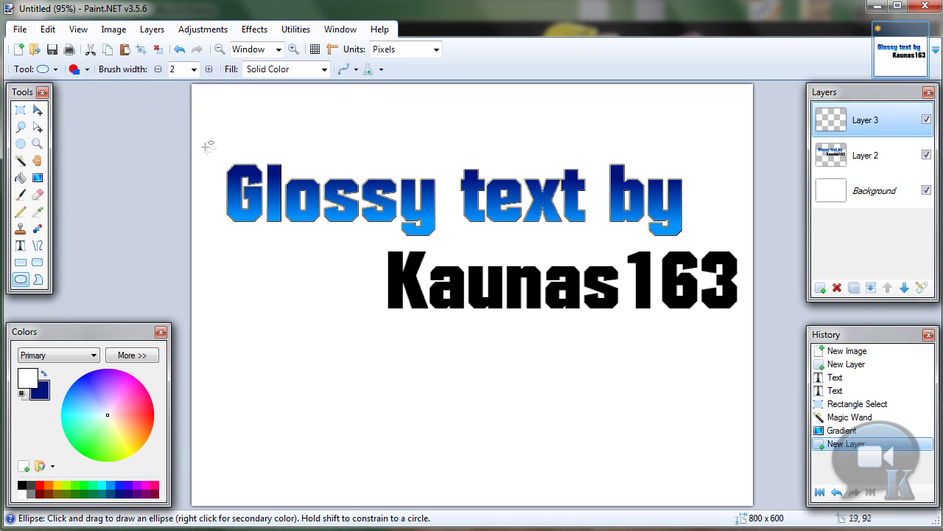
mouse_move(203, 140)
mouse_down()
mouse_move(487, 141)
mouse_move(763, 171)
mouse_move(772, 190)
mouse_move(813, 197)
mouse_up()
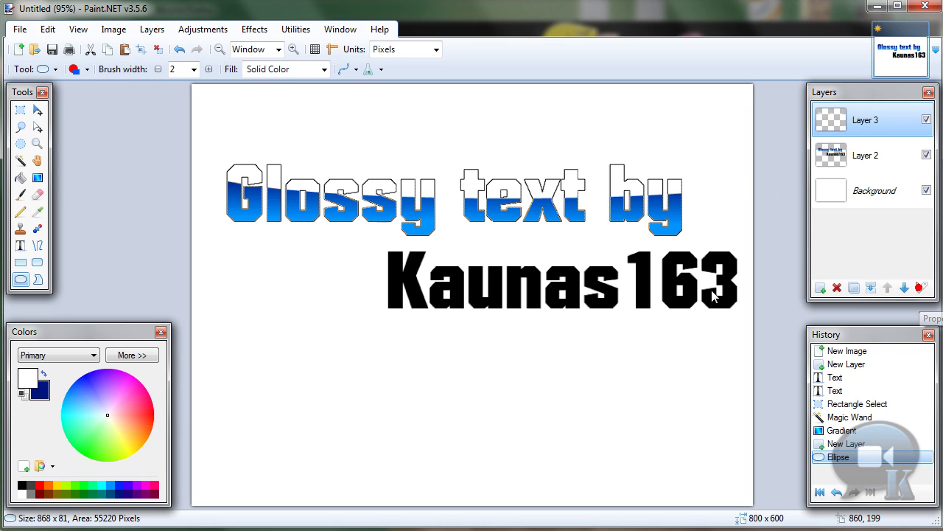
click(922, 288)
- Set the highlight layer's opacity to 80 and clear the selection
double_click(435, 296)
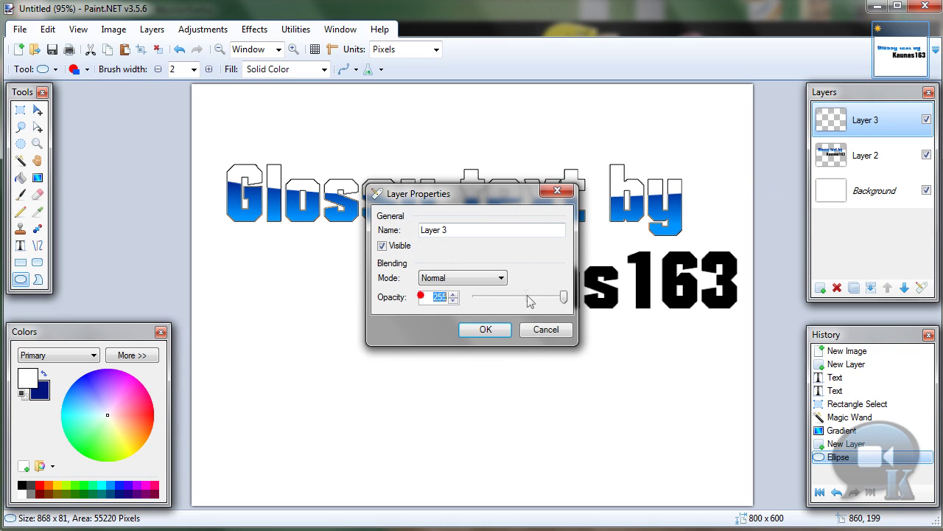
text(80)
click(486, 330)
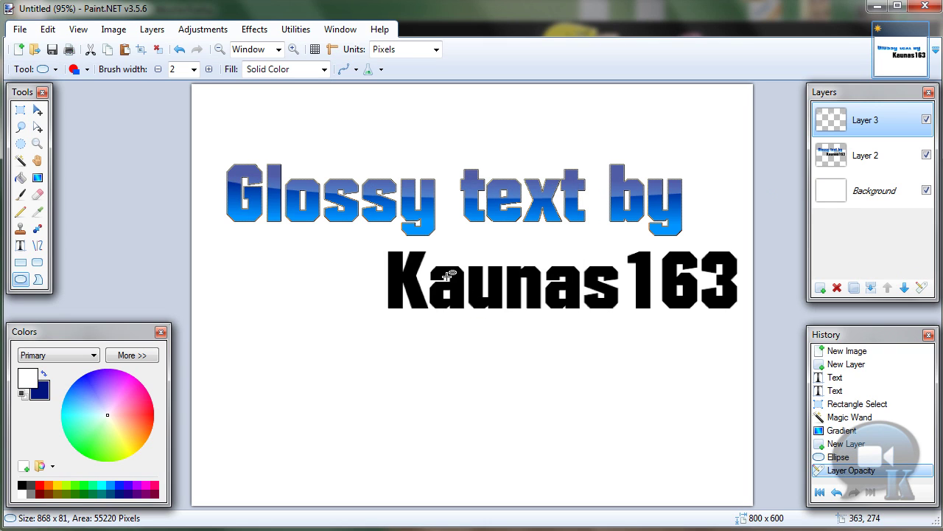
click(159, 50)
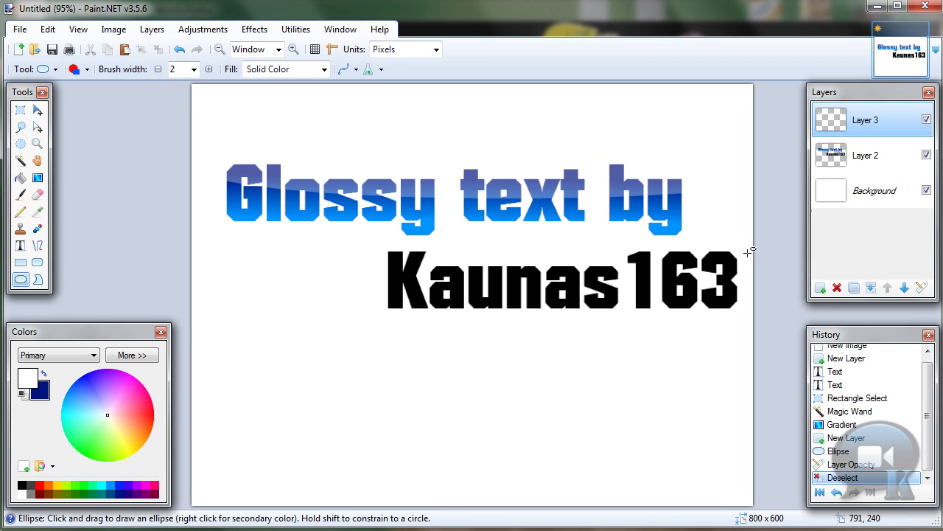
- Merge the highlight layer down into the text layer and box-select the username line
click(871, 287)
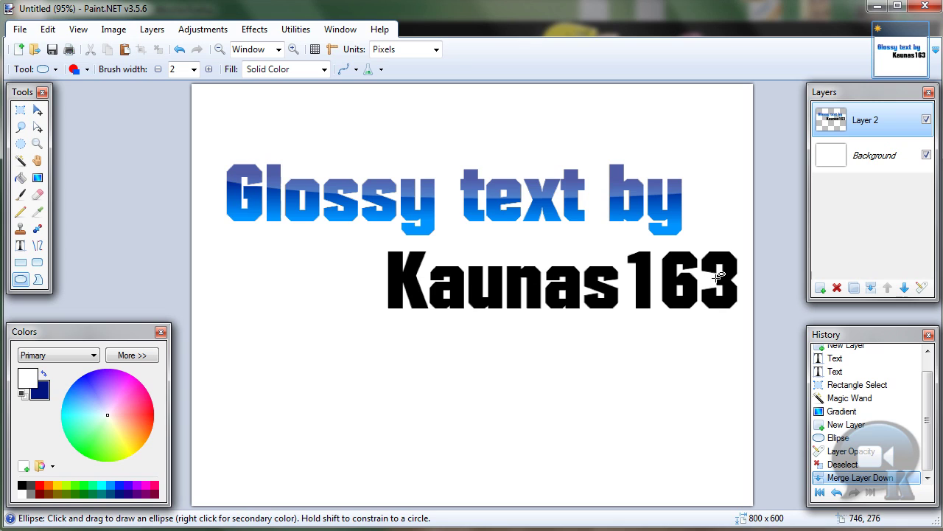
click(20, 110)
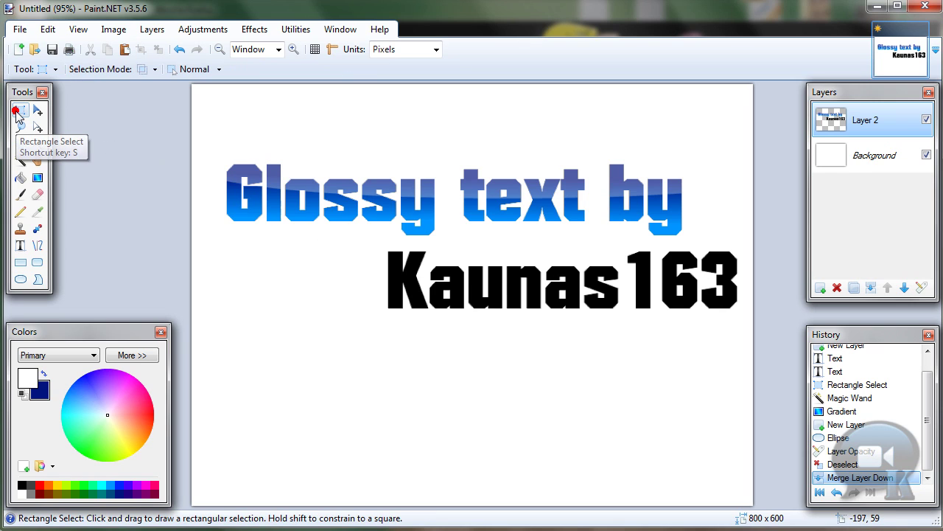
click(153, 70)
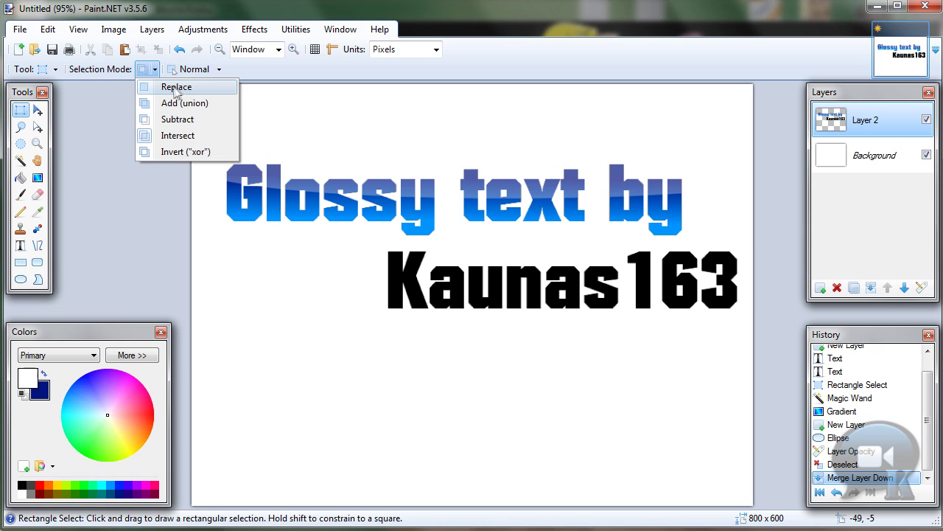
click(175, 89)
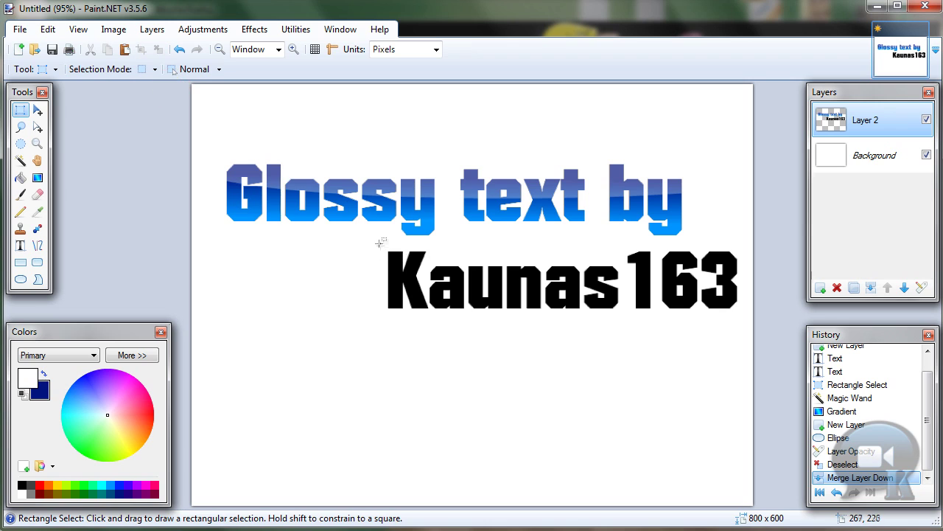
drag(377, 242, 750, 315)
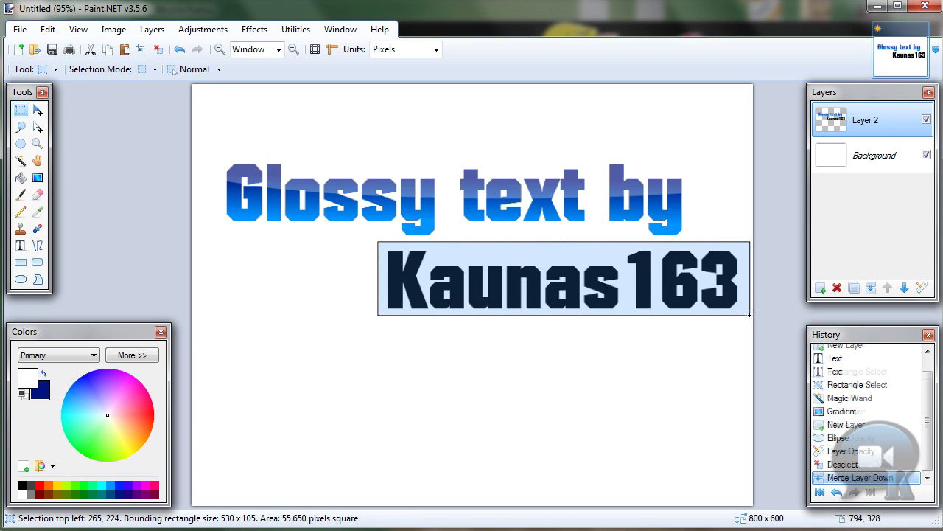
- Use the Magic Wand in Intersect mode to select only the username's letters
click(21, 160)
click(152, 70)
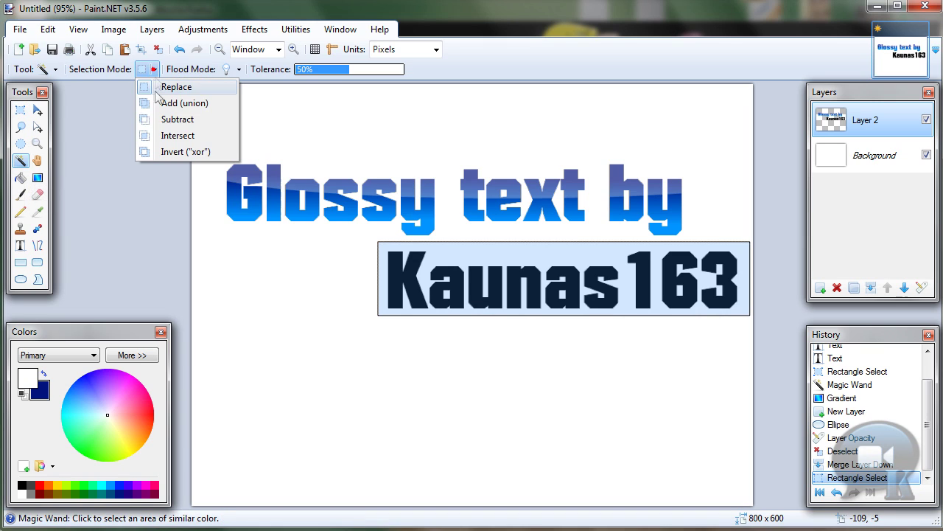
click(185, 143)
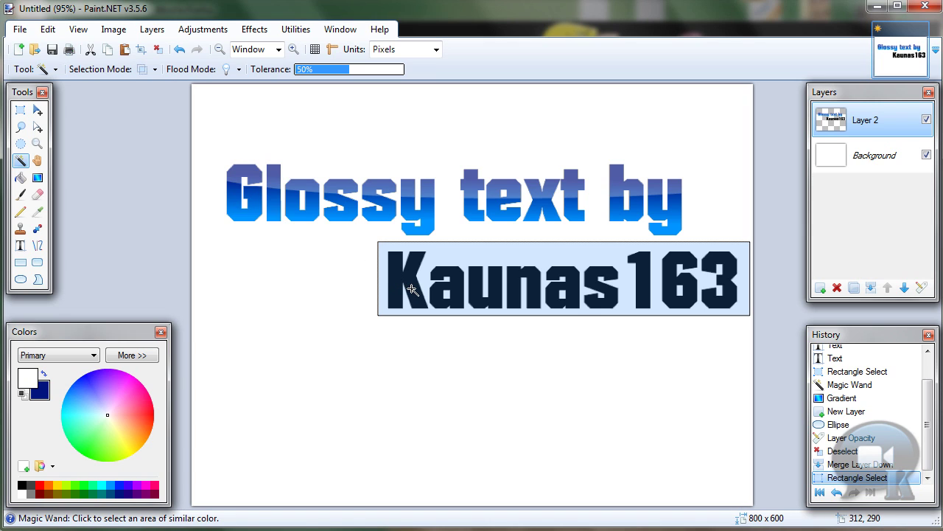
click(412, 288)
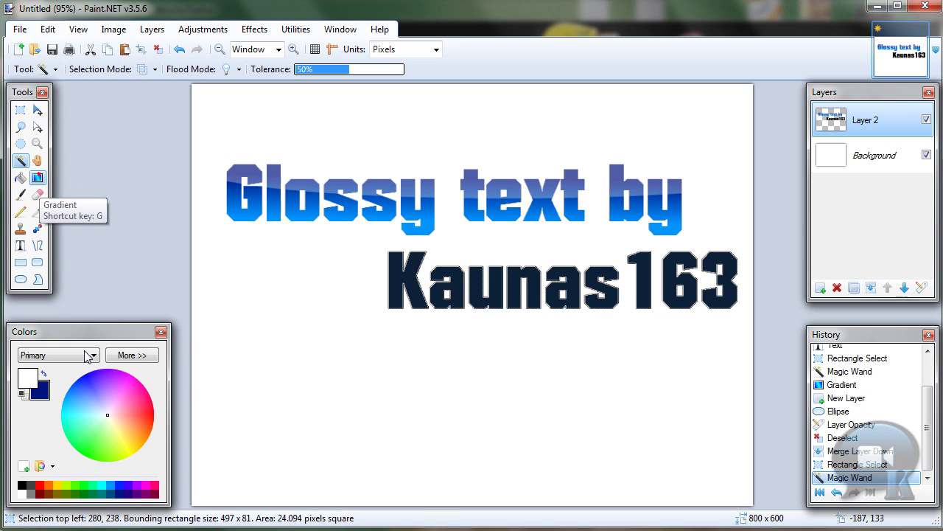
click(37, 178)
- Fill the username letters with the light-to-navy blue gradient, then draw white gloss ellipses on a new layer
click(110, 485)
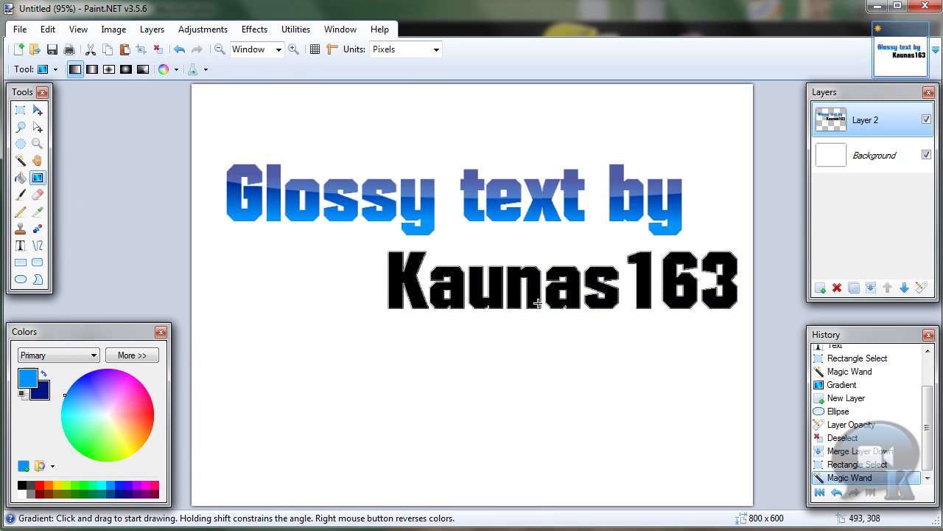
drag(539, 308, 539, 274)
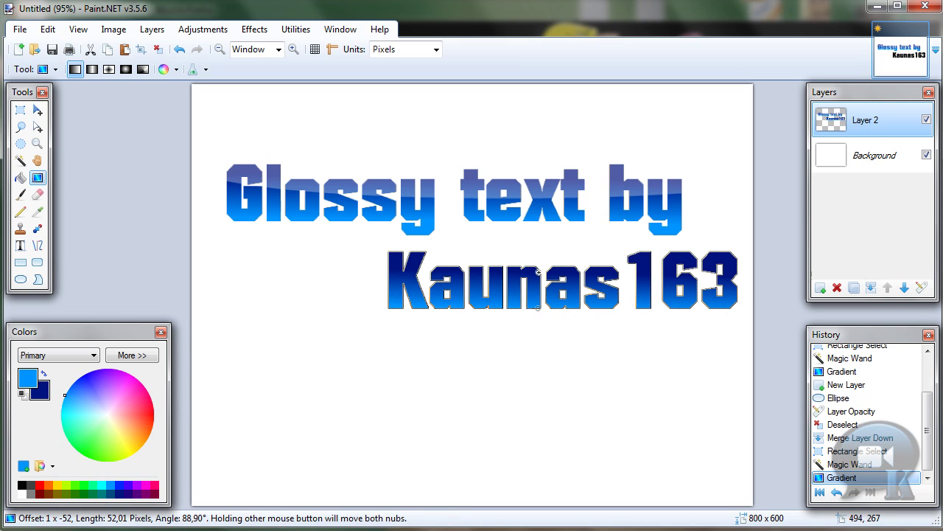
click(821, 287)
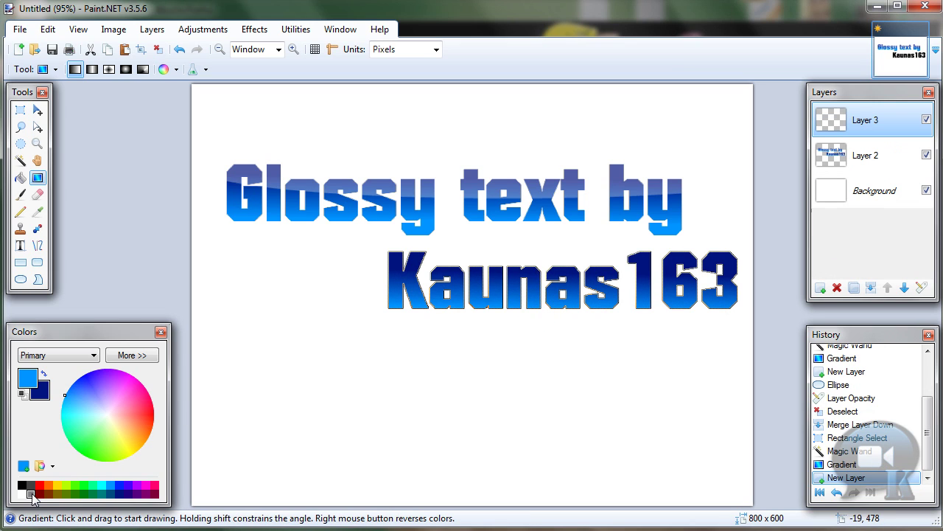
click(22, 492)
click(20, 279)
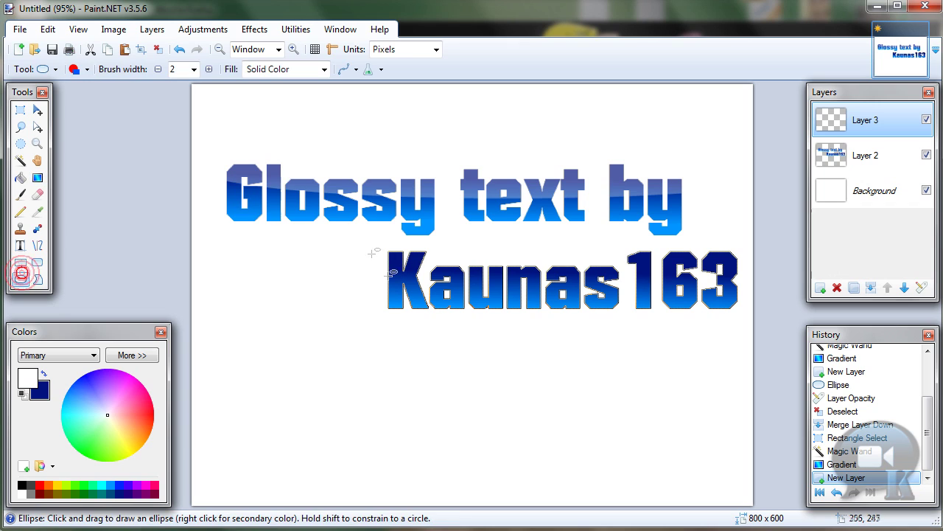
drag(372, 240, 791, 285)
click(691, 245)
click(382, 246)
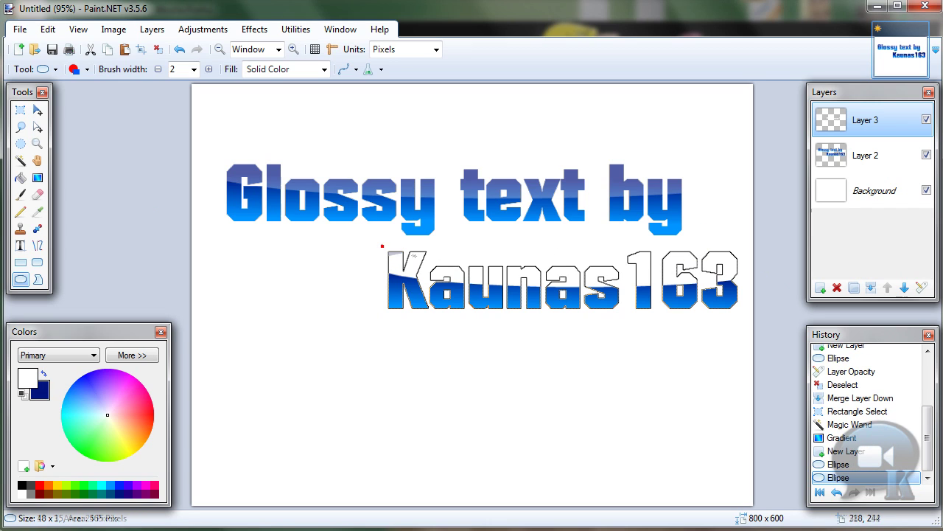
- Set the highlight layer's opacity to 50, deselect, and merge it down into Layer 2
click(921, 287)
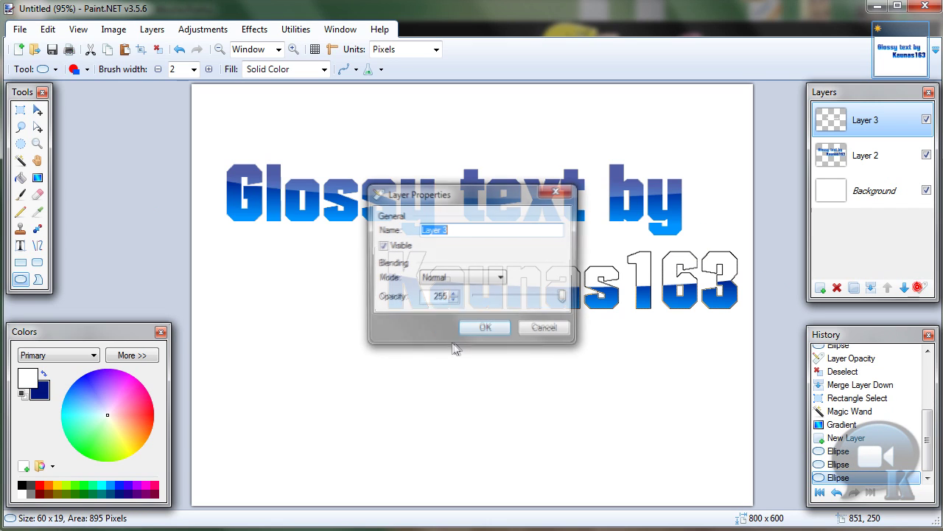
click(436, 297)
text(50)
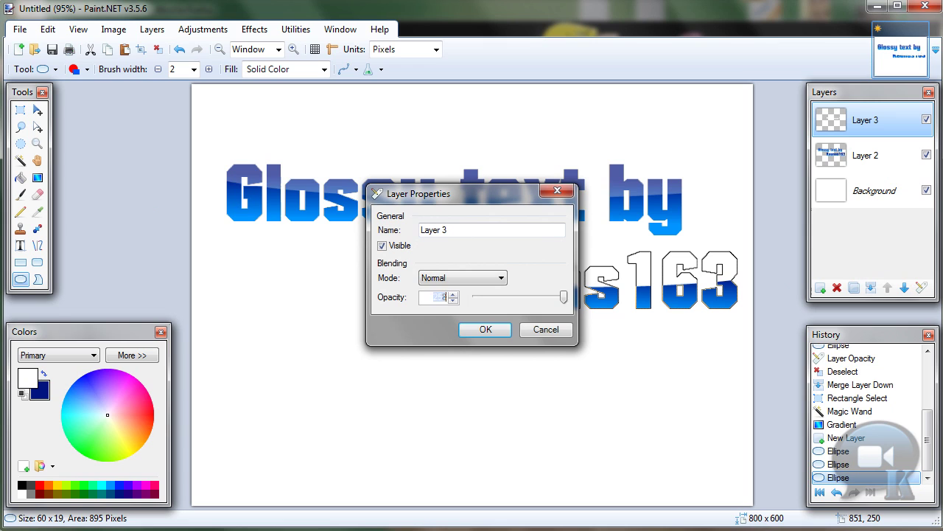
click(486, 329)
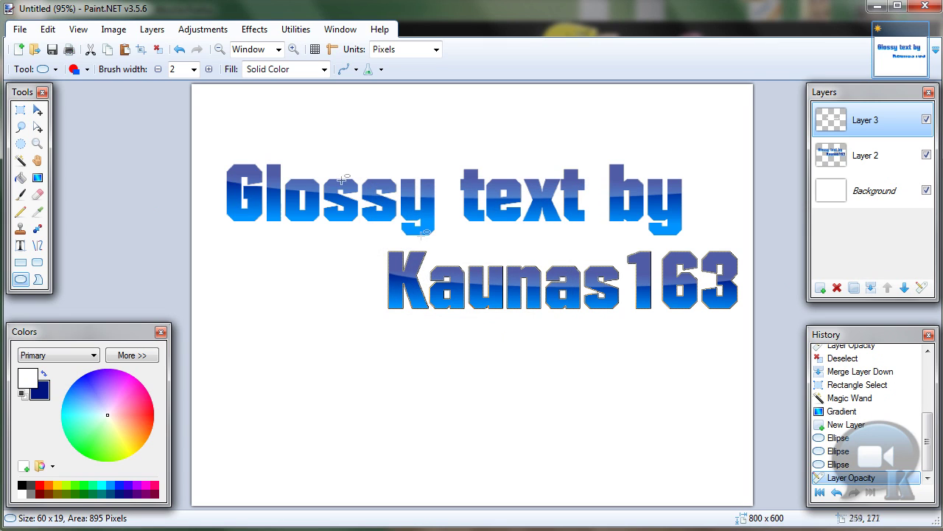
click(158, 49)
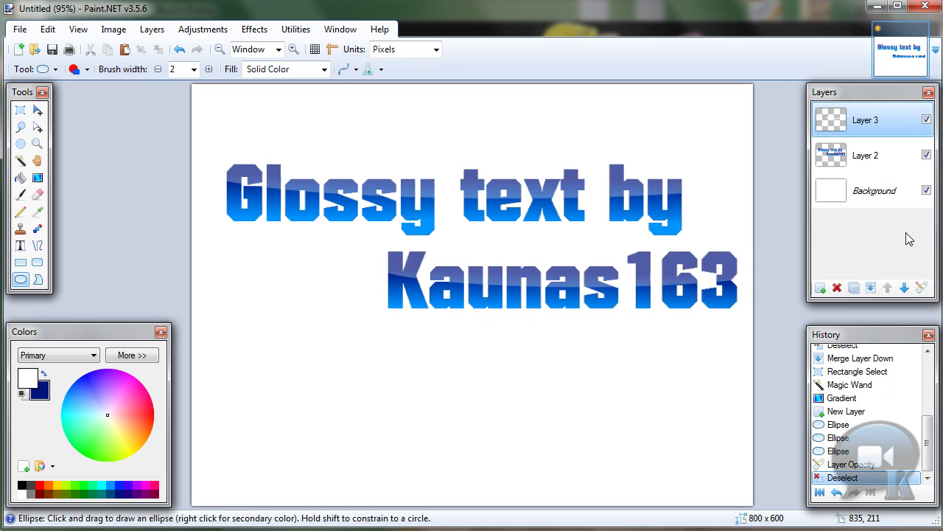
click(876, 286)
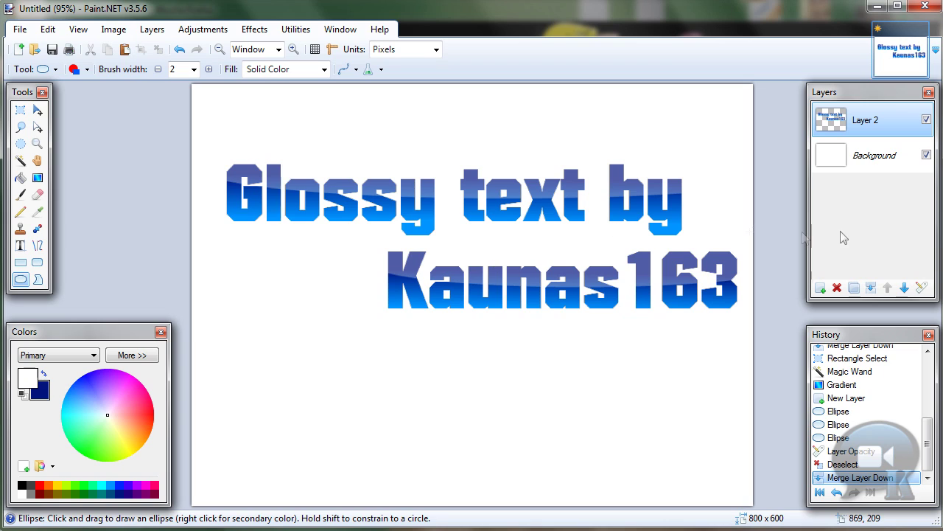
- Hide the Background layer and apply a white Outline Object effect with width 2 and softness 250
click(927, 156)
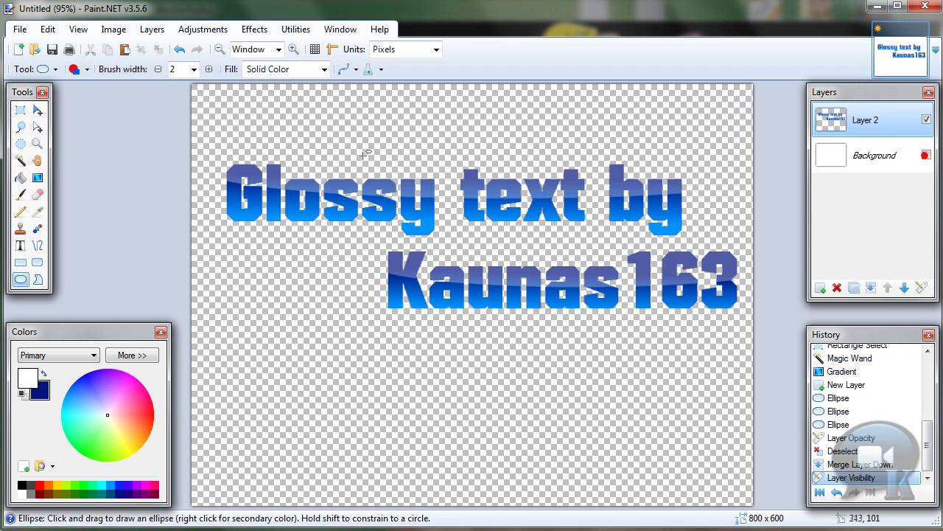
click(248, 30)
mouse_move(294, 160)
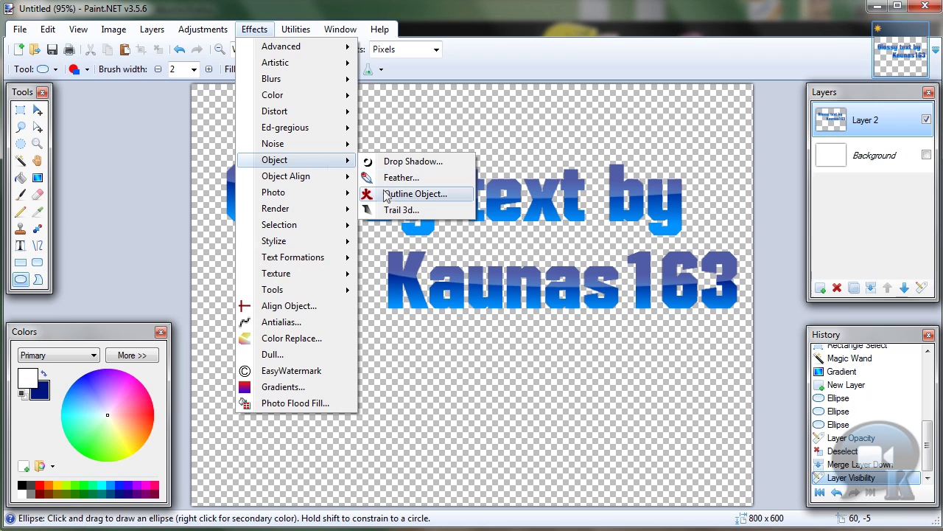
click(433, 195)
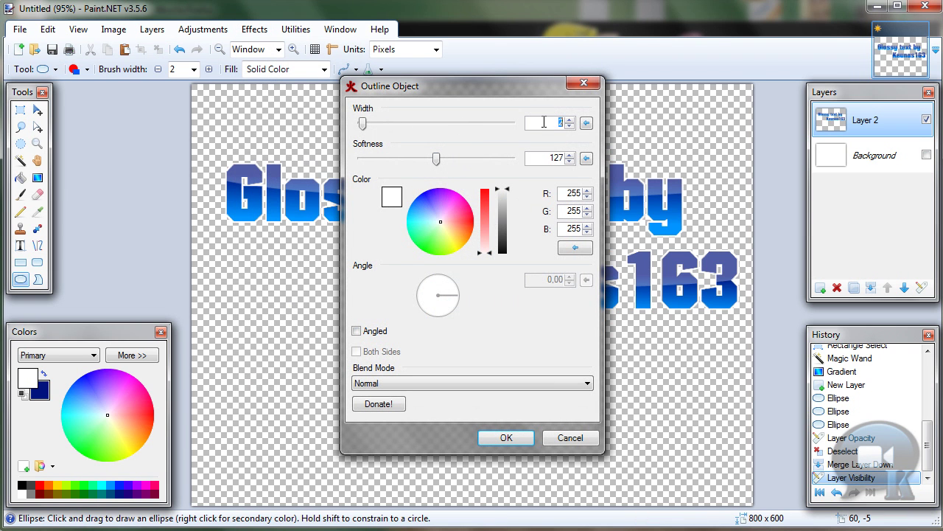
click(543, 157)
text(250)
click(548, 123)
click(497, 438)
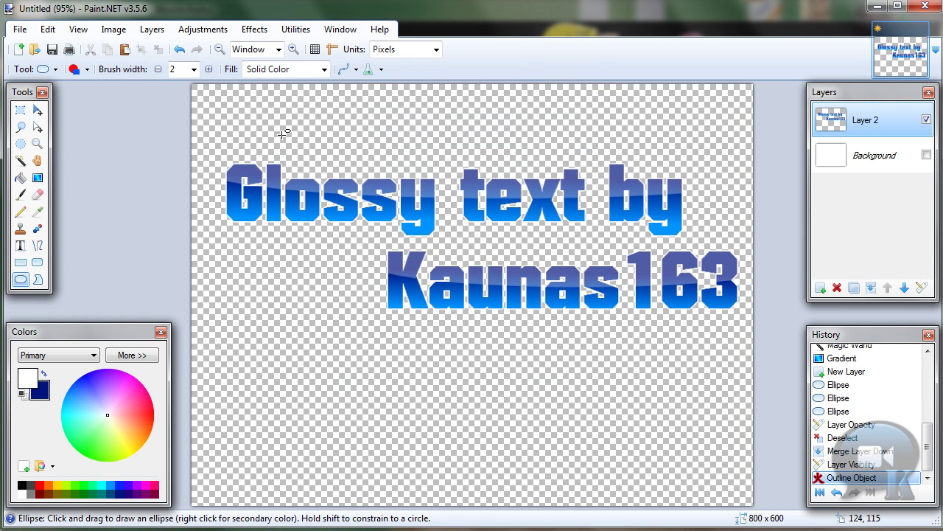
- Apply a black Drop Shadow with widening radius 2, blur radius 3 and opacity 231
click(264, 32)
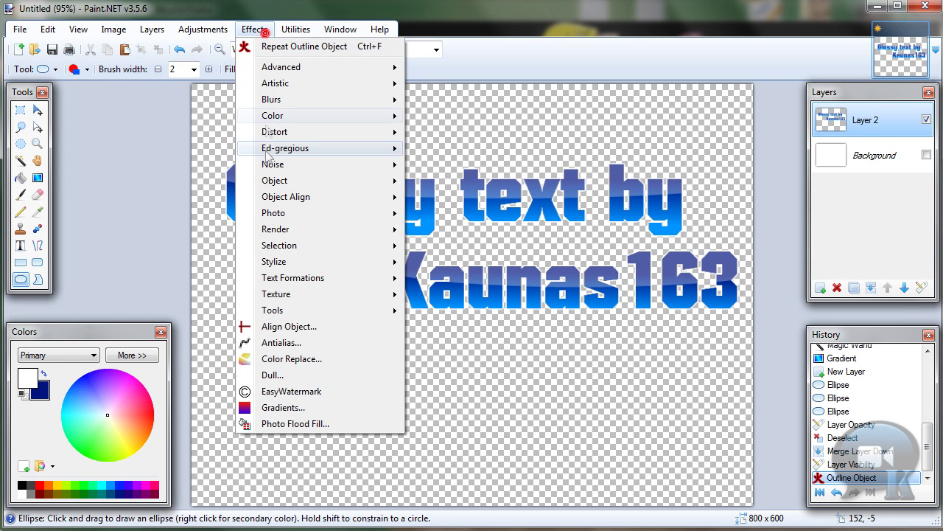
mouse_move(266, 180)
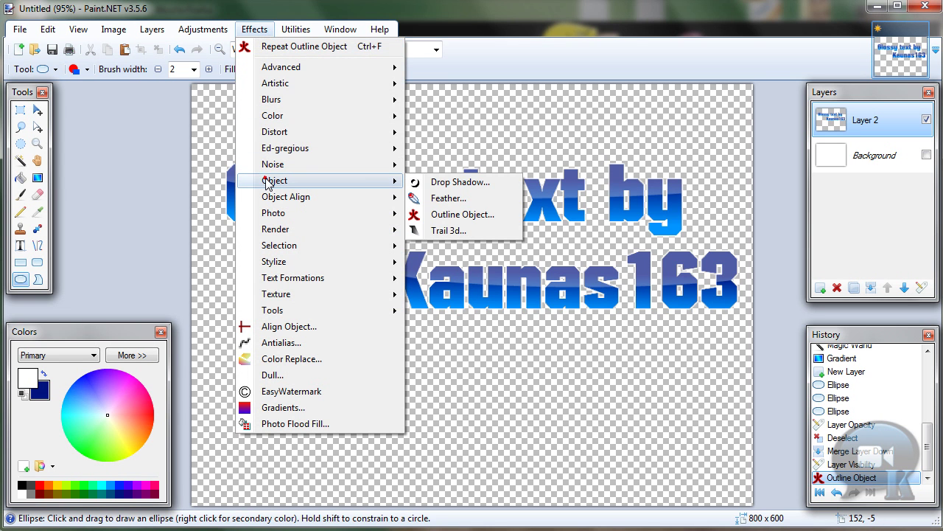
click(460, 183)
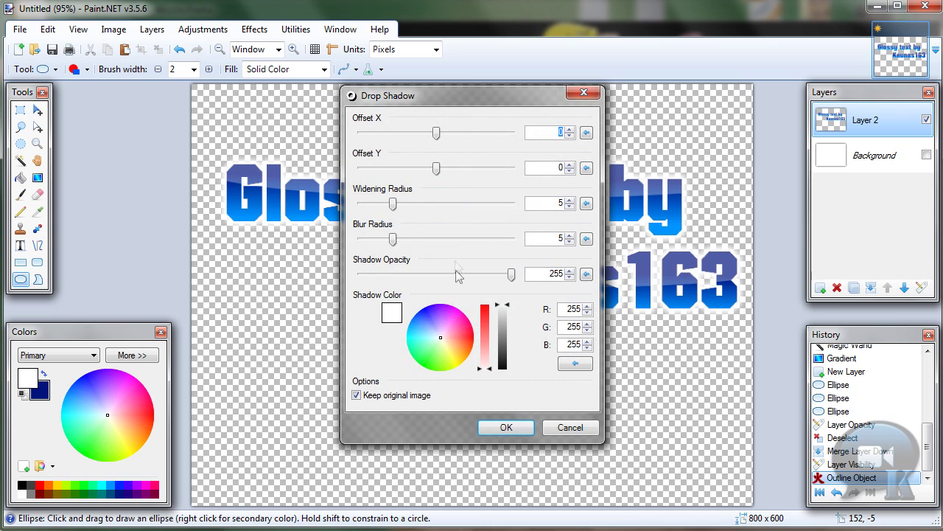
drag(502, 335, 502, 367)
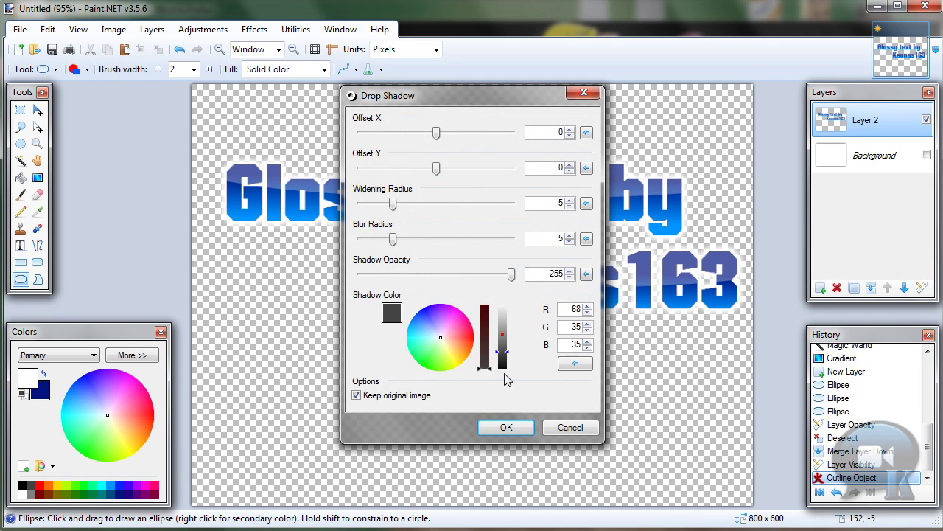
drag(476, 100, 593, 120)
drag(518, 204, 497, 205)
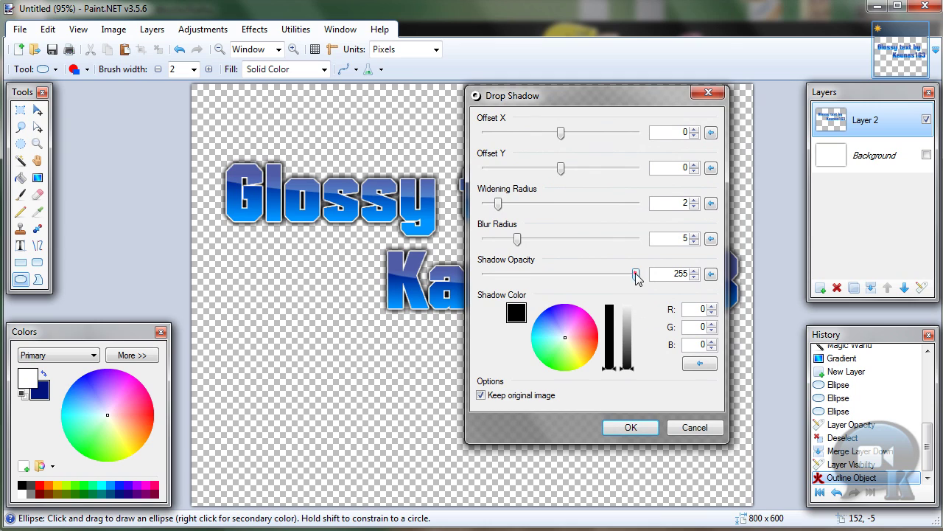
drag(637, 275, 623, 276)
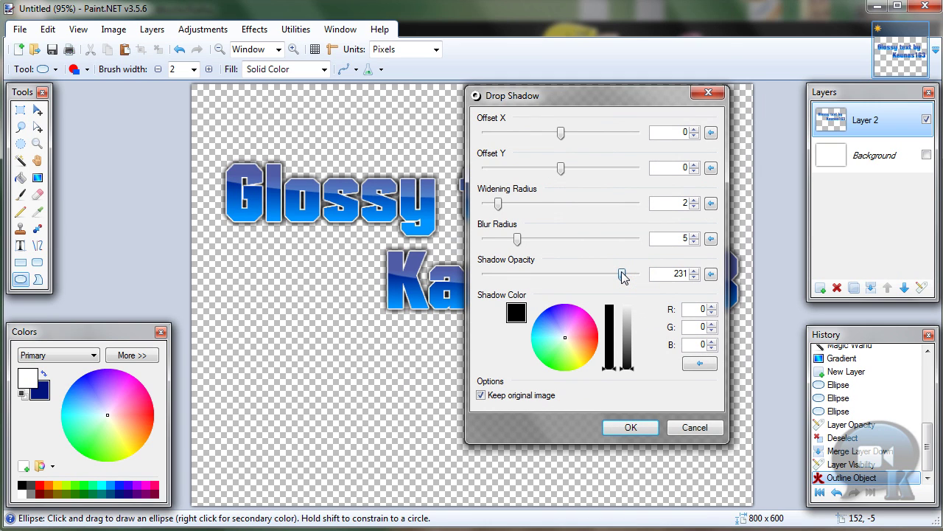
drag(552, 95, 524, 100)
drag(489, 244, 479, 245)
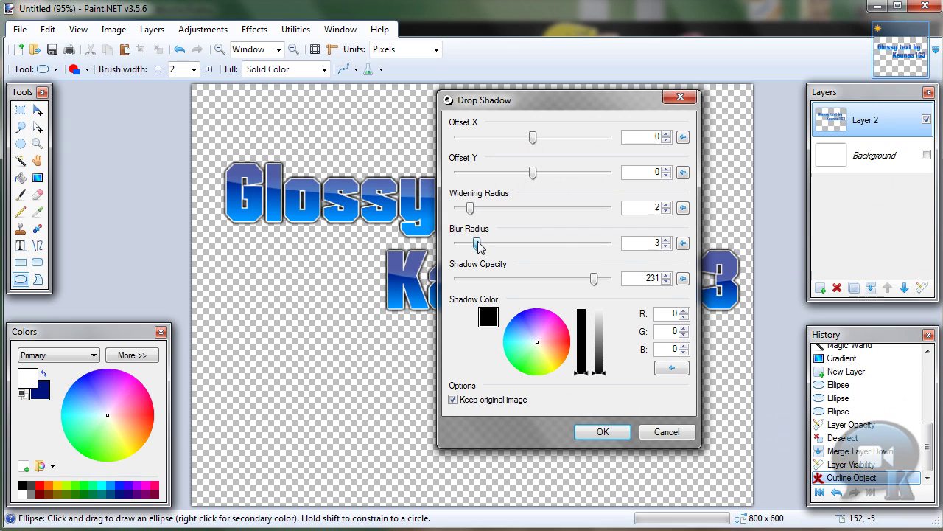
click(601, 433)
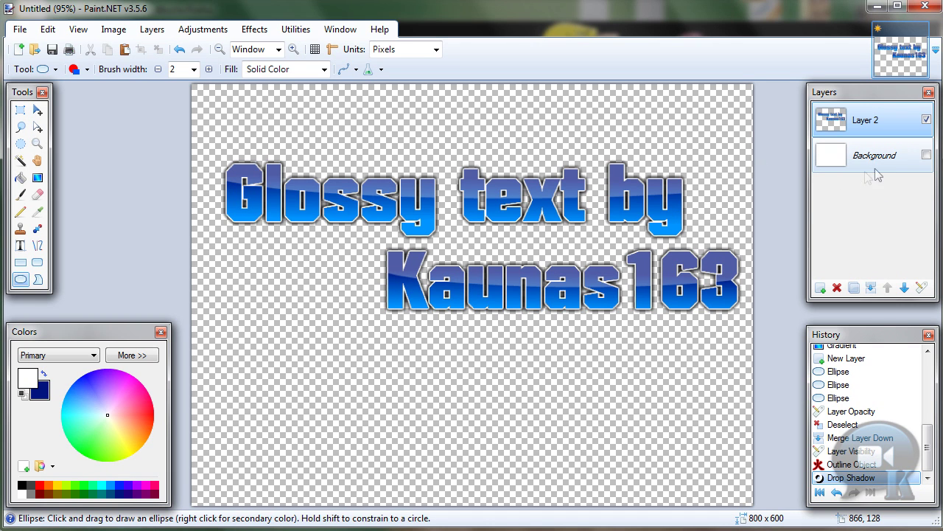
- Make the Background layer visible again, then delete it to leave a transparent canvas
click(926, 155)
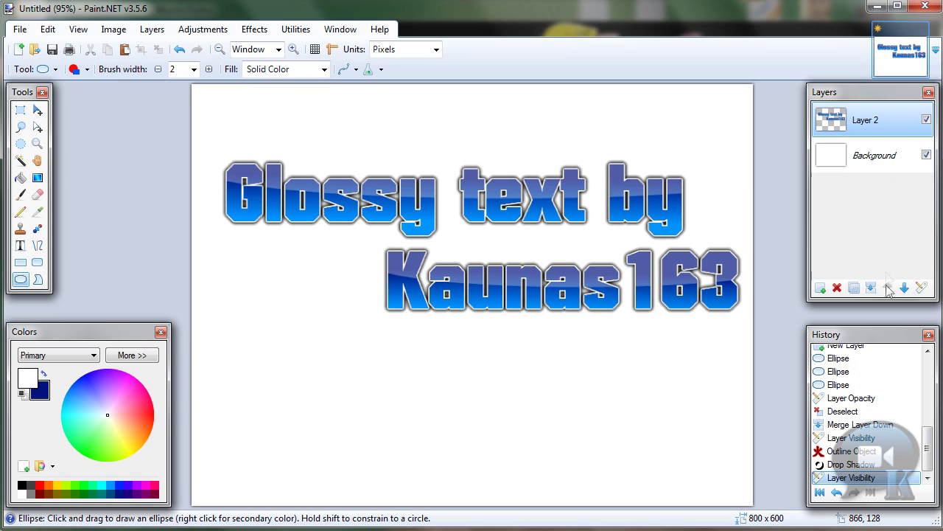
click(866, 164)
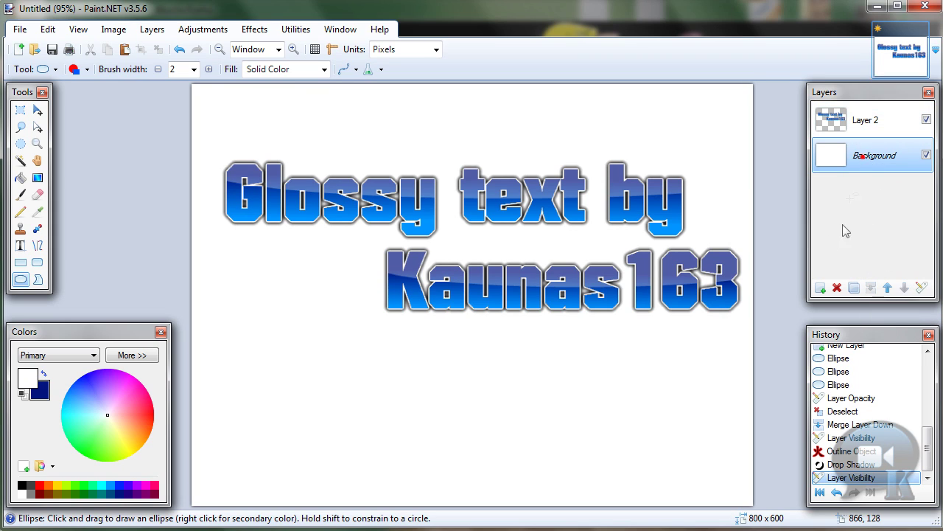
click(836, 288)
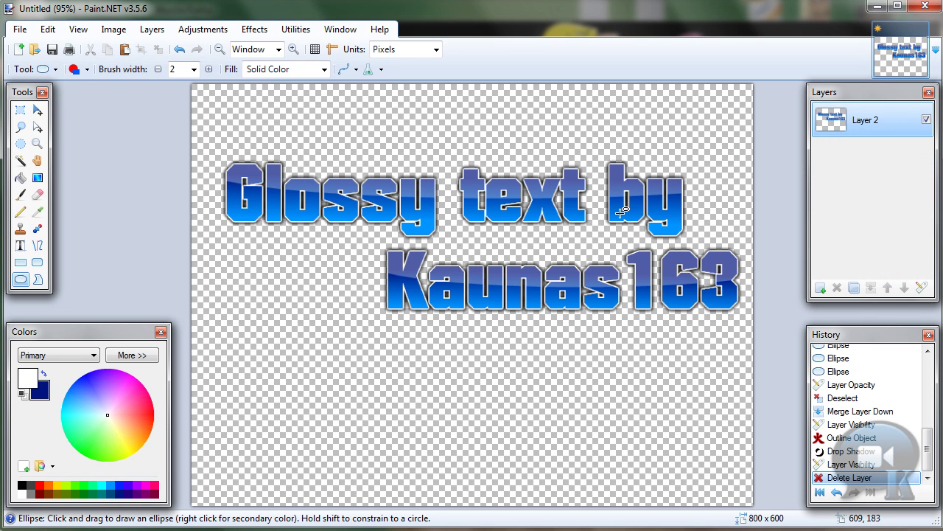
- Rectangle-select the area around both text lines in Replace mode and crop to 767 × 263
click(20, 110)
drag(213, 150, 746, 339)
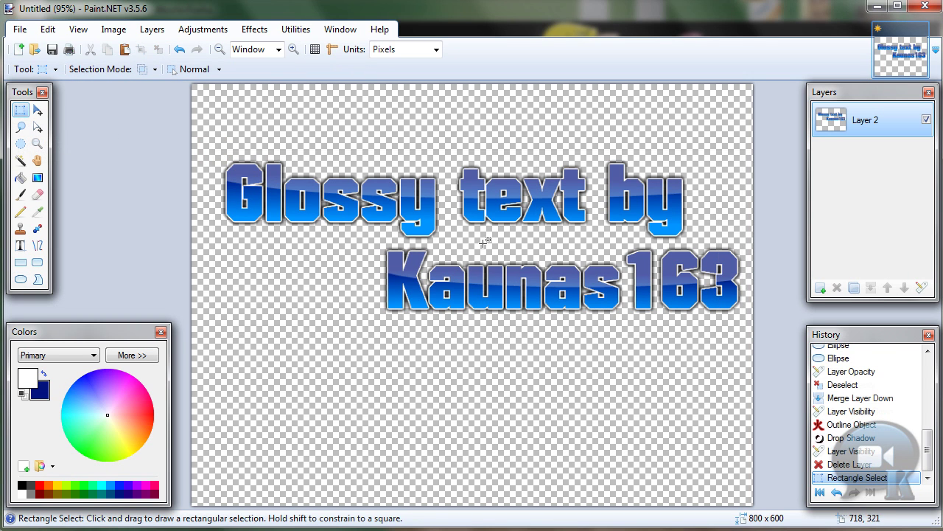
click(153, 68)
click(168, 86)
drag(215, 146, 760, 330)
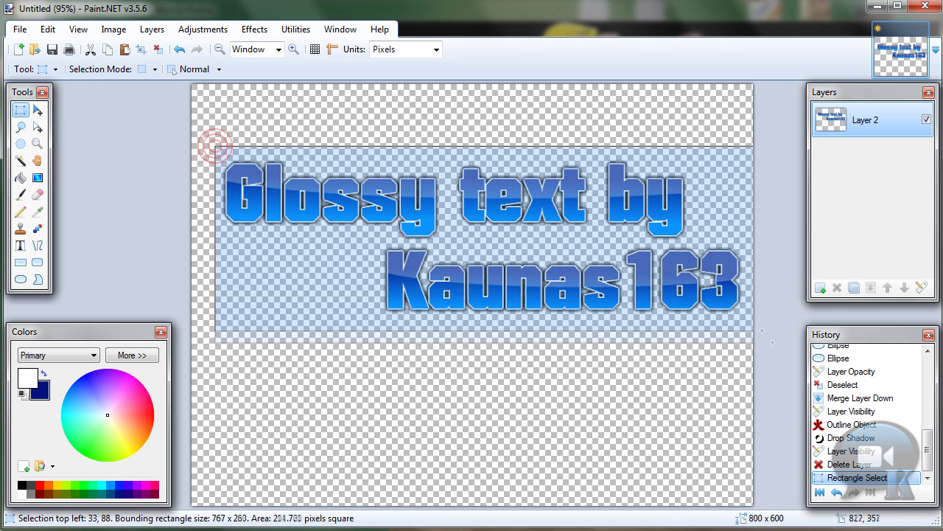
click(140, 48)
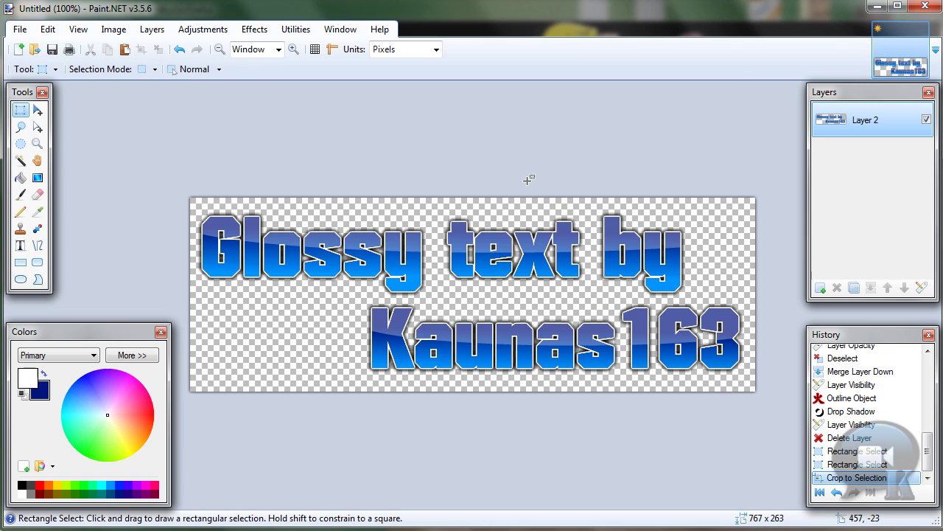